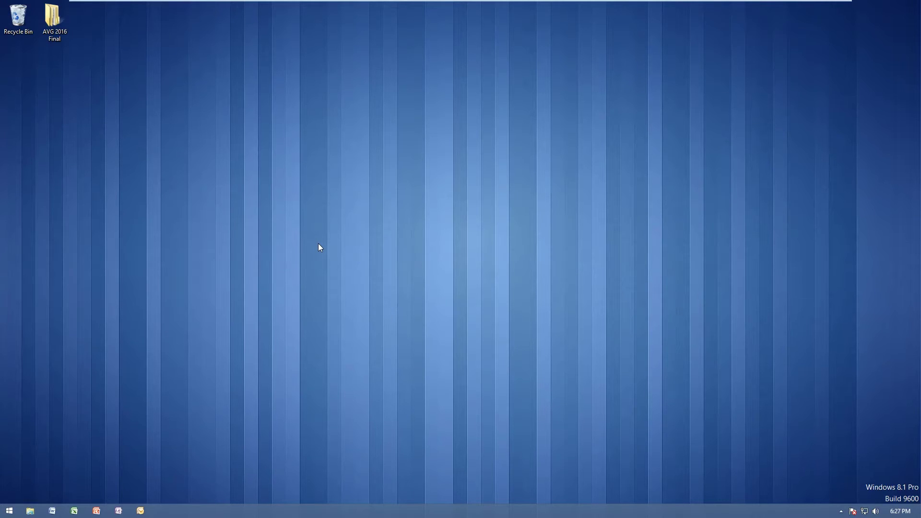
Step: Drag the AVG 2016 Final folder icon to a spot just below the Recycle Bin
click(58, 37)
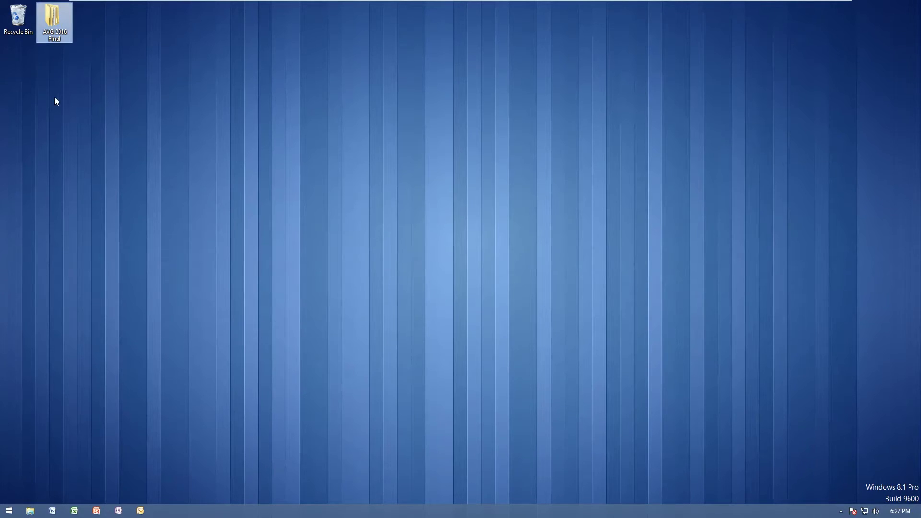
click(102, 84)
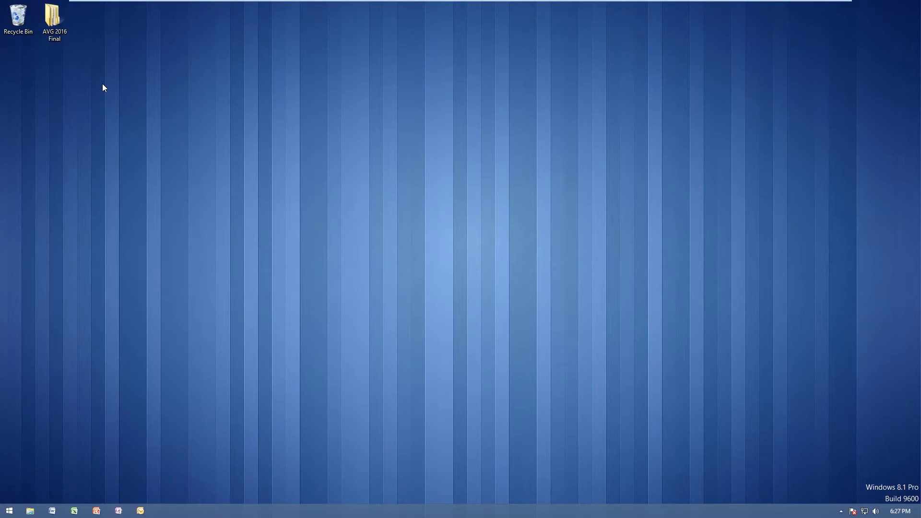
click(53, 22)
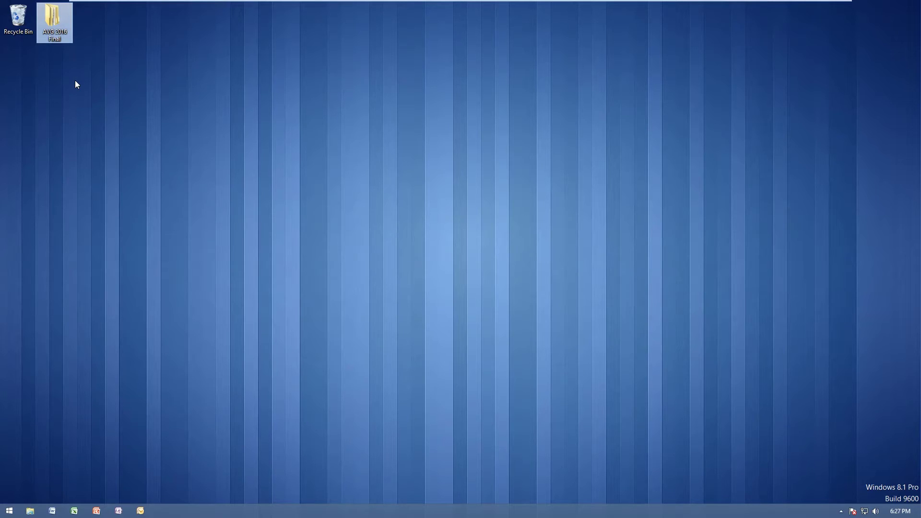
click(100, 95)
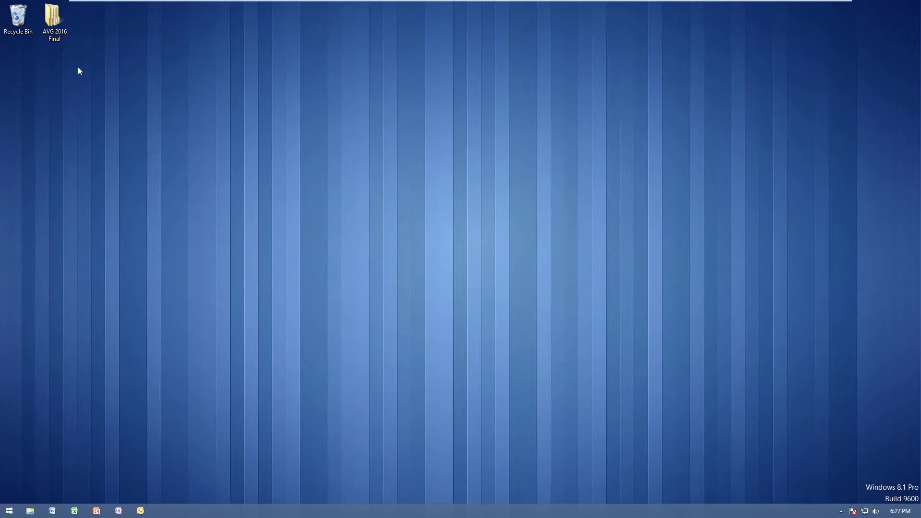
click(54, 22)
drag(60, 19, 60, 70)
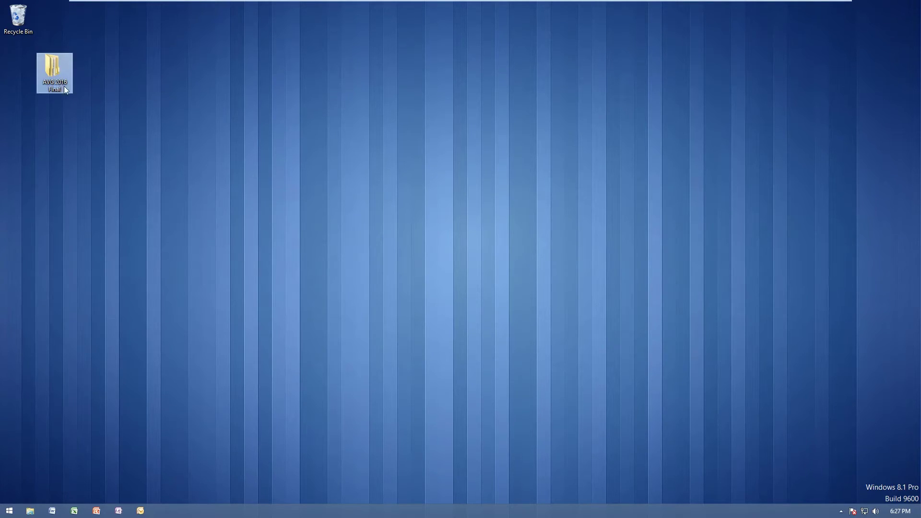
Step: Open the AVG 2016 Final folder and peek inside its AVG Remover subfolder
double_click(67, 79)
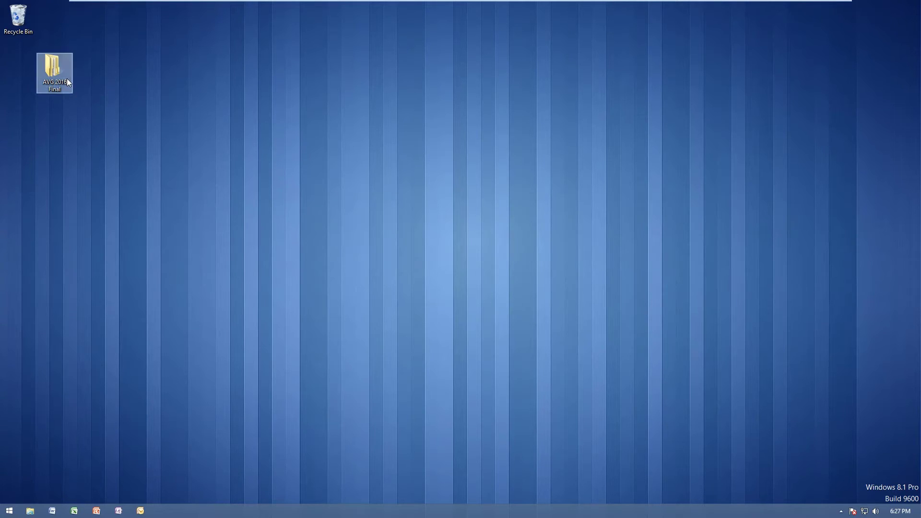
drag(278, 103, 283, 111)
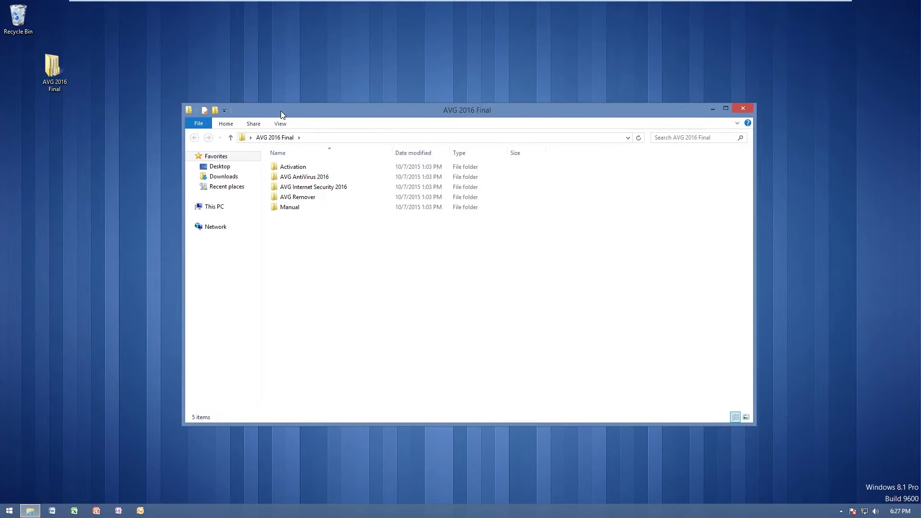
click(300, 167)
click(317, 181)
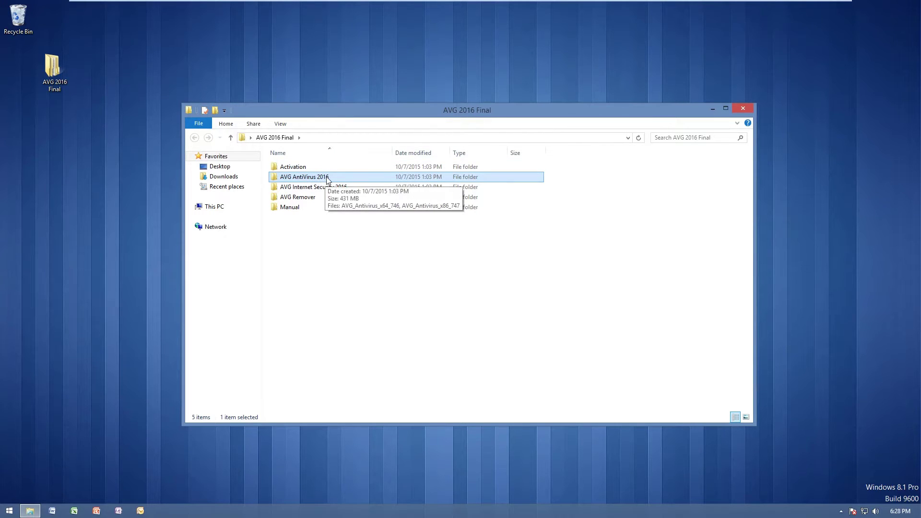
click(329, 185)
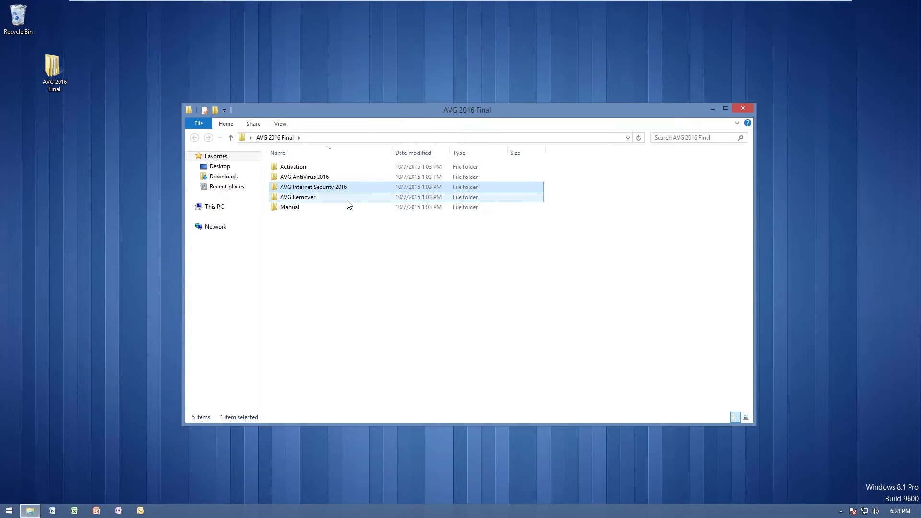
double_click(347, 200)
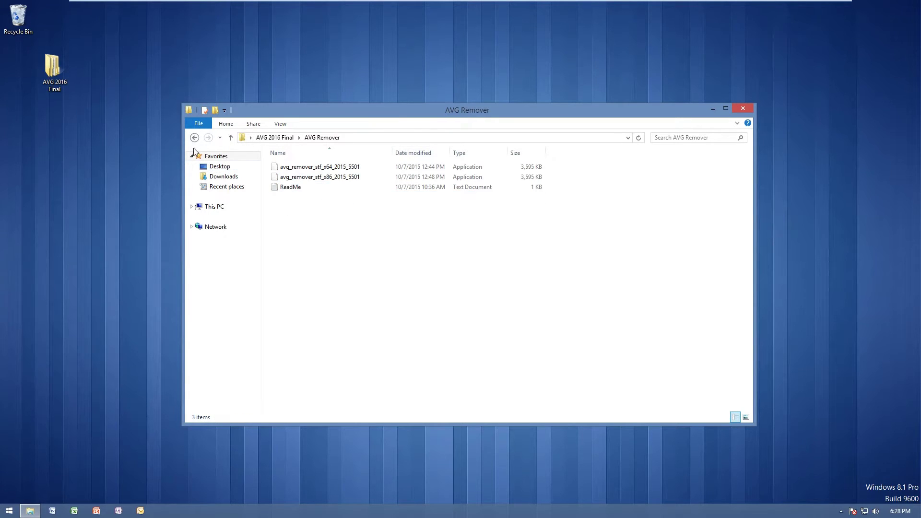
click(194, 138)
Step: Browse the Manual and AVG AntiVirus 2016 folders, then open AVG Internet Security 2016
double_click(314, 207)
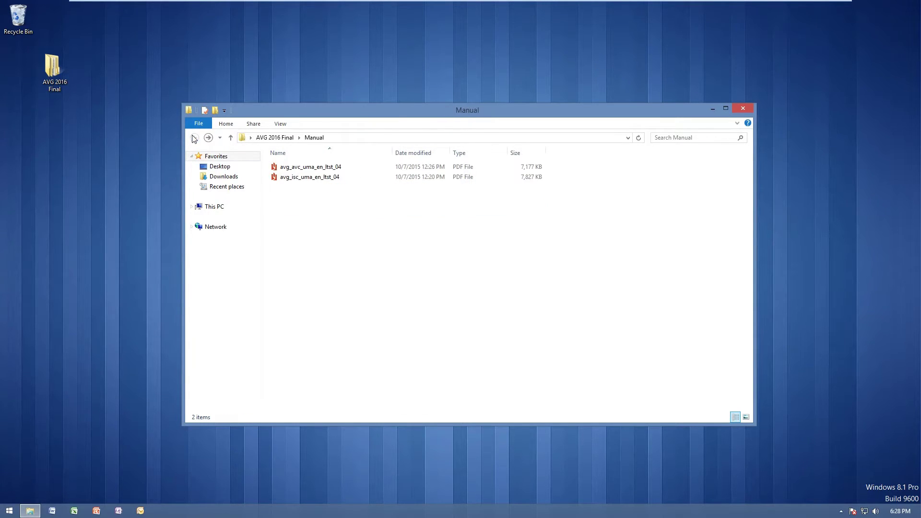
click(195, 138)
click(208, 138)
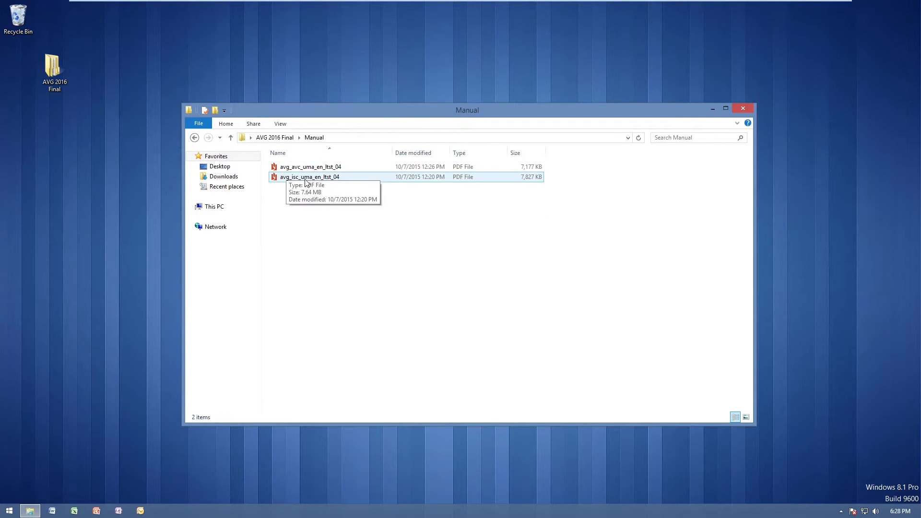
key(alt+Left)
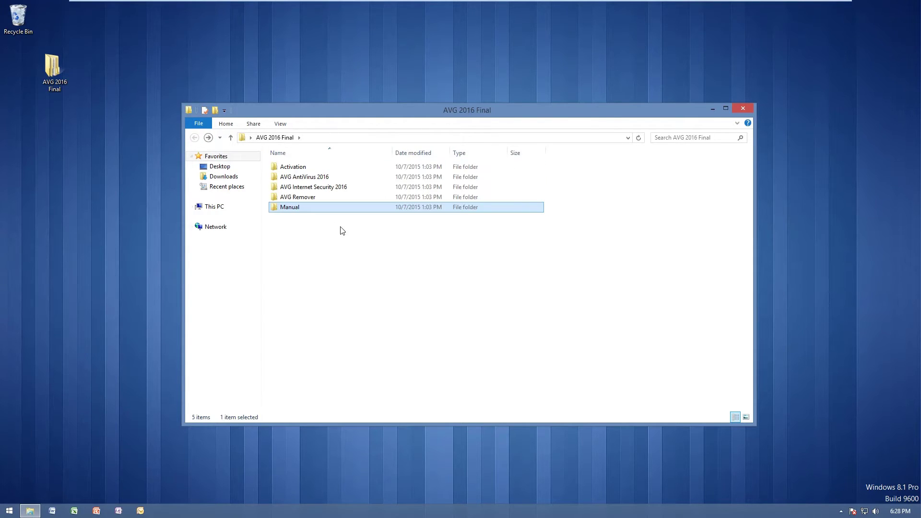
double_click(307, 178)
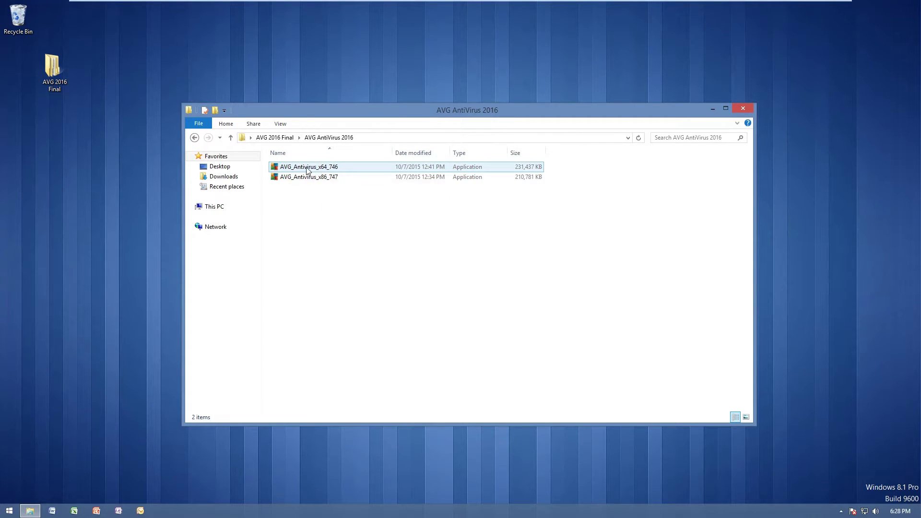
key(BackSpace)
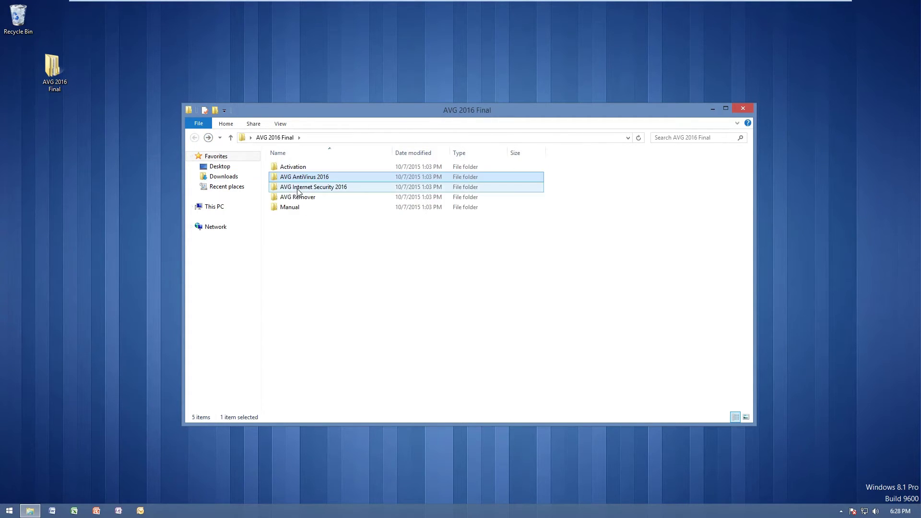
double_click(306, 189)
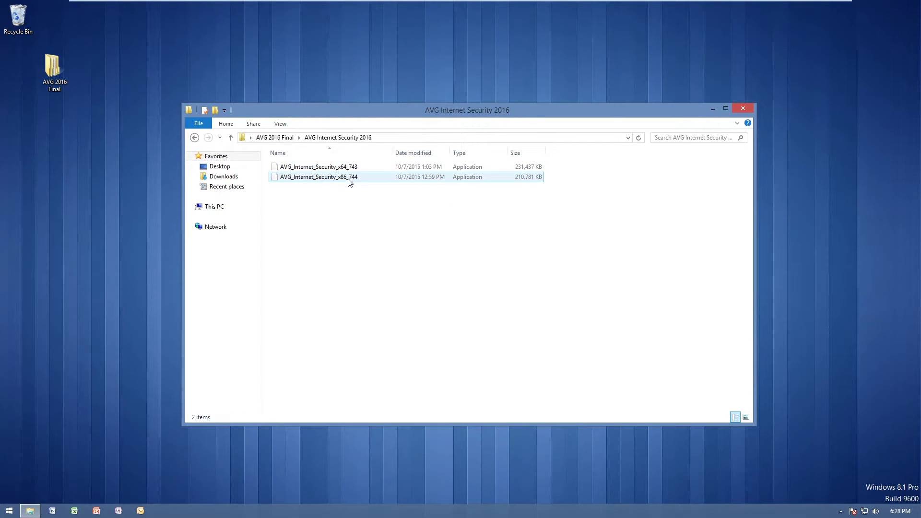
Step: Run AVG_Internet_Security_x64_743 as administrator and approve the UAC prompt
right_click(314, 169)
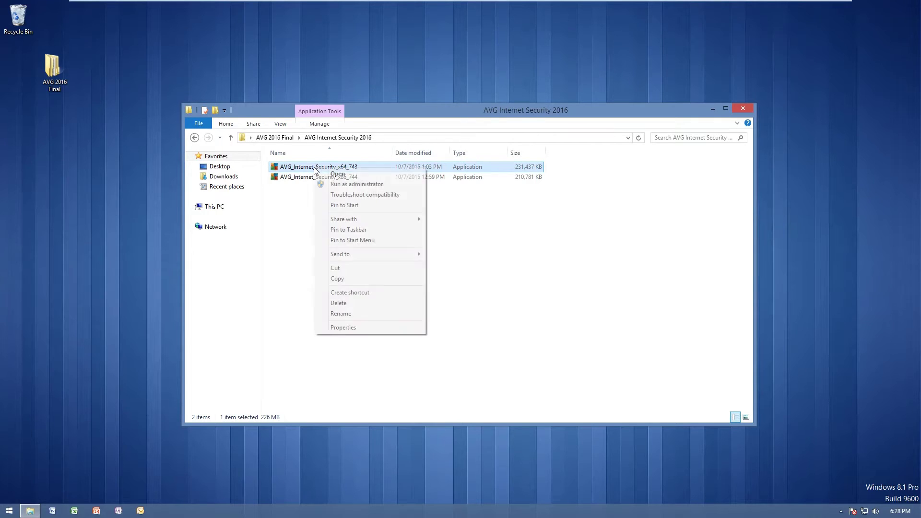
click(328, 185)
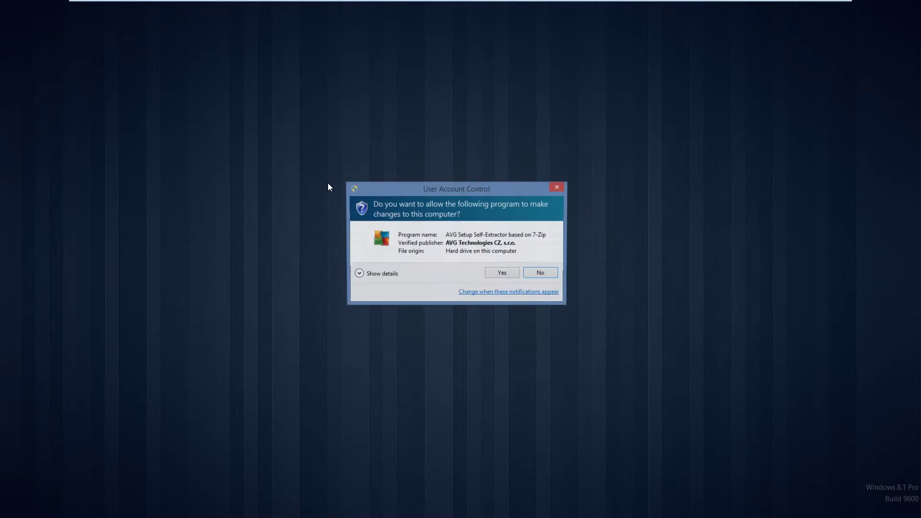
click(503, 273)
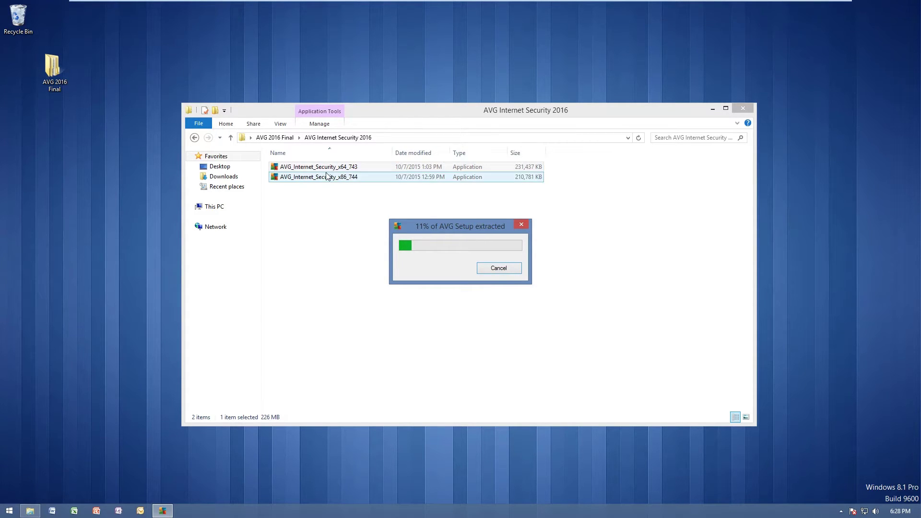
Step: Revisit the AVG AntiVirus 2016 and Internet Security 2016 folders and move Explorer up-left
click(277, 137)
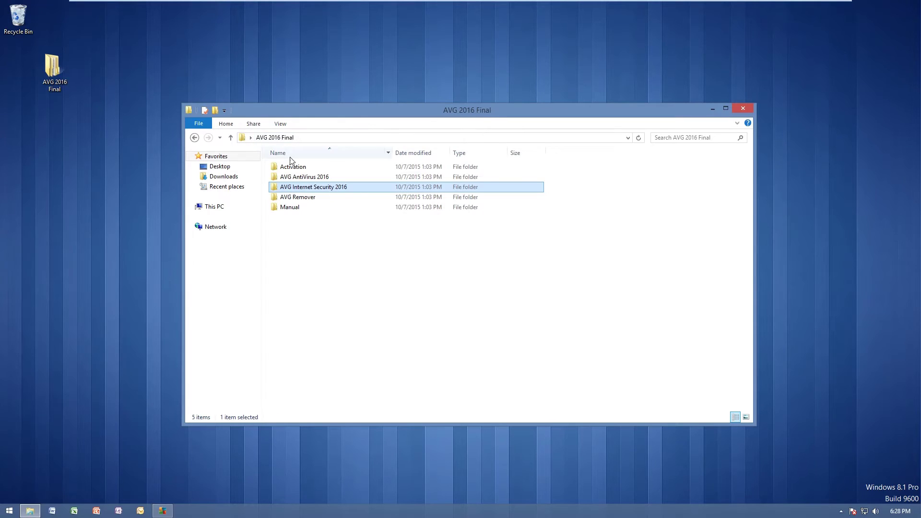
double_click(320, 178)
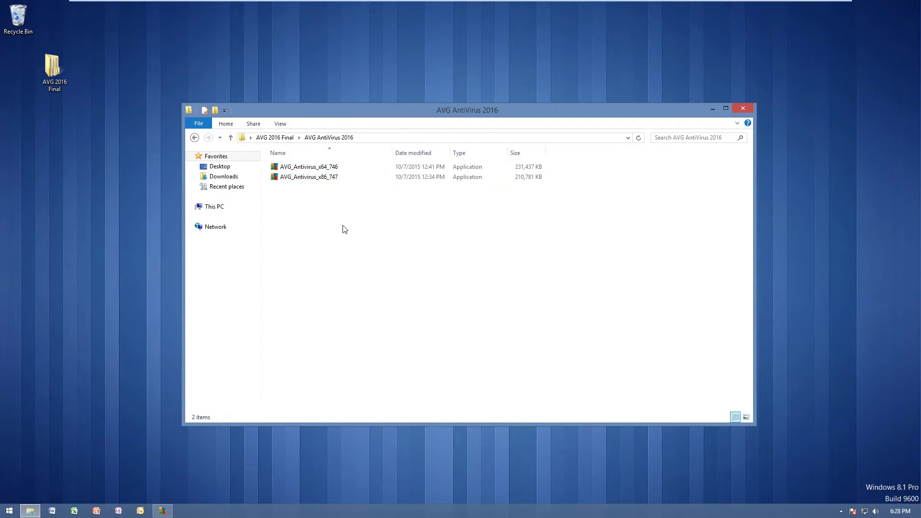
click(275, 138)
double_click(300, 186)
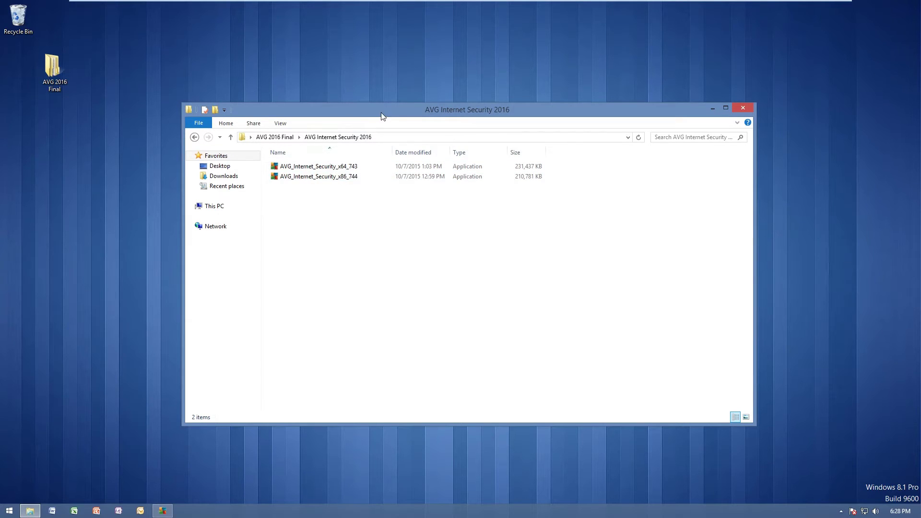
drag(401, 107, 296, 38)
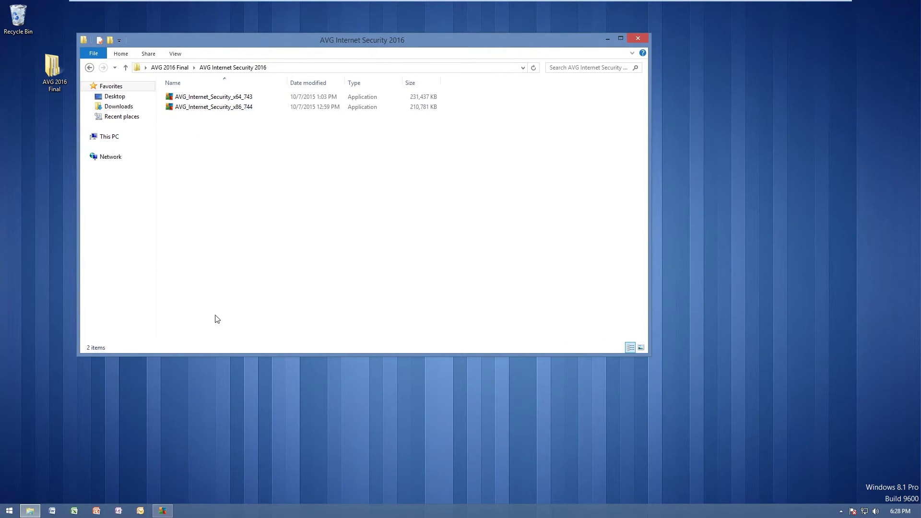
click(164, 512)
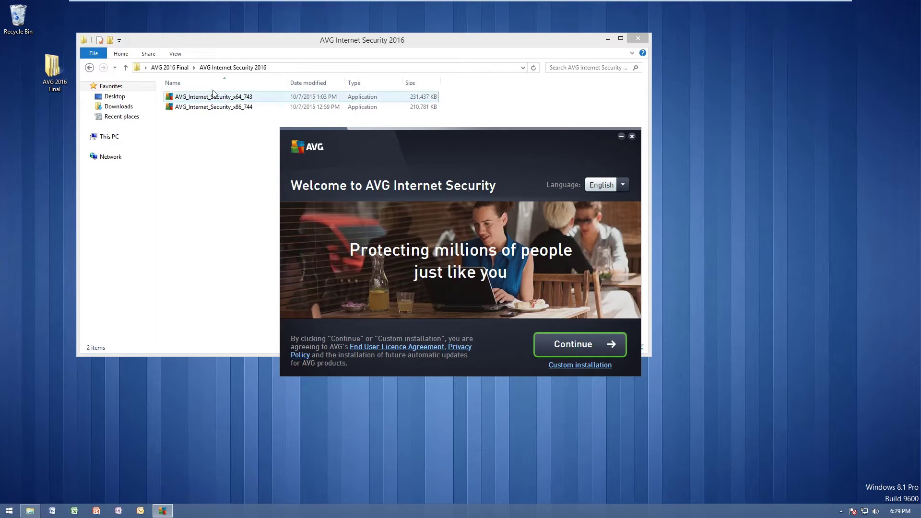
Step: Bring the setup welcome screen forward and choose Custom installation
click(171, 68)
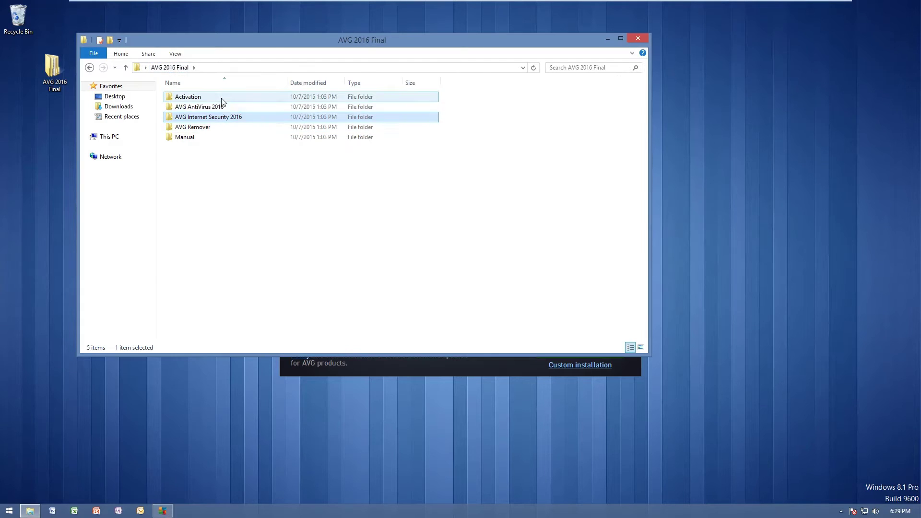
click(399, 363)
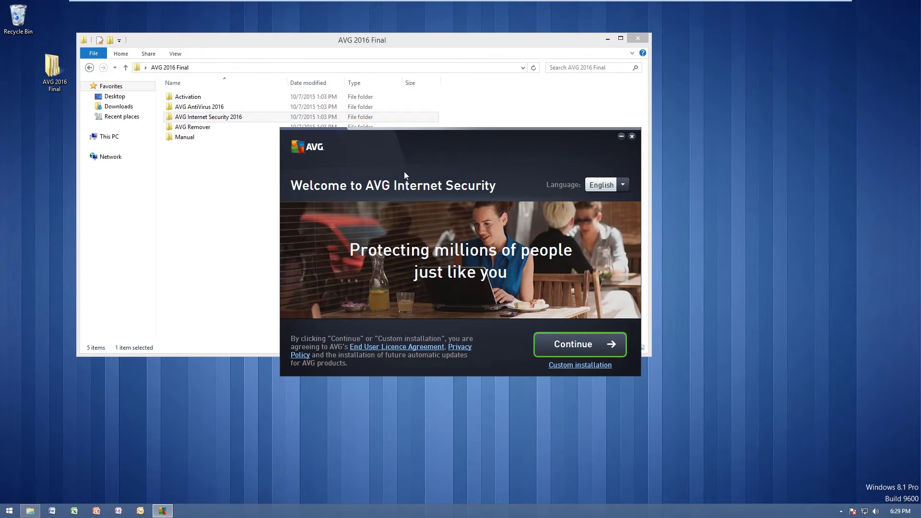
click(581, 365)
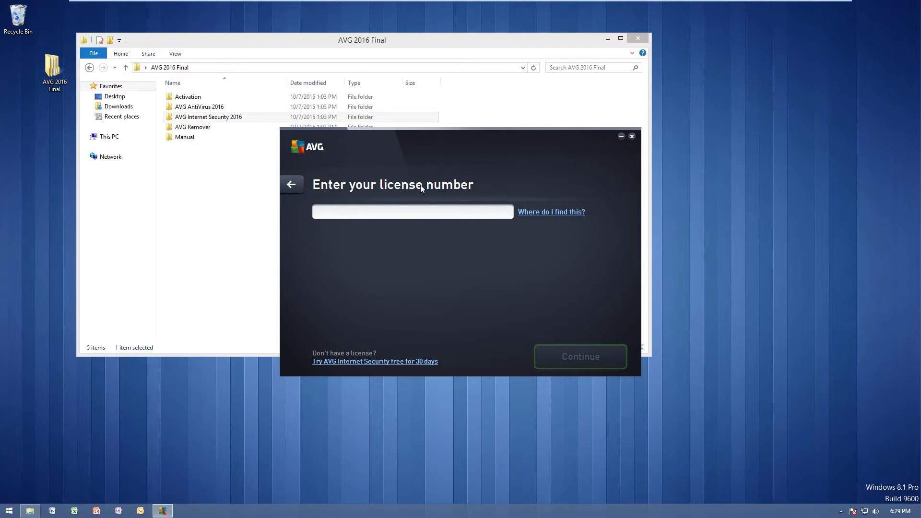
Step: Open the Activation\Keygen folder and mute the system sound
double_click(183, 97)
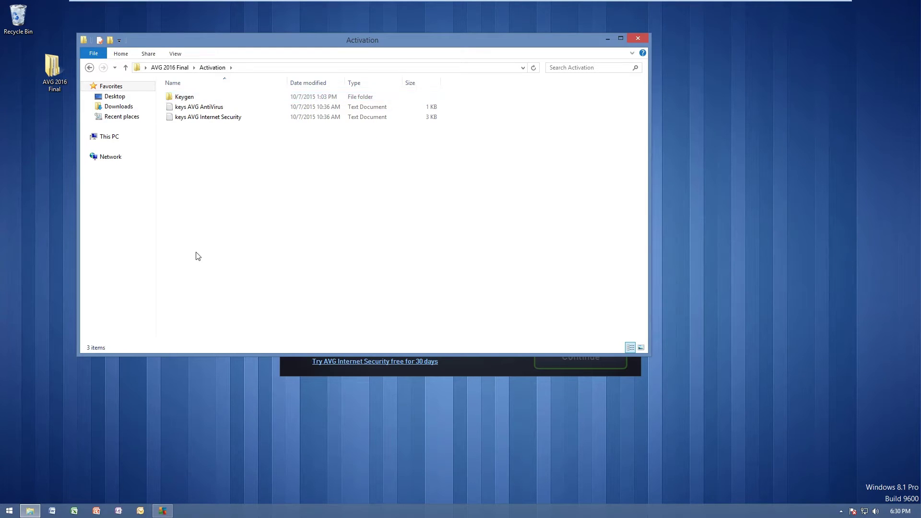
double_click(177, 99)
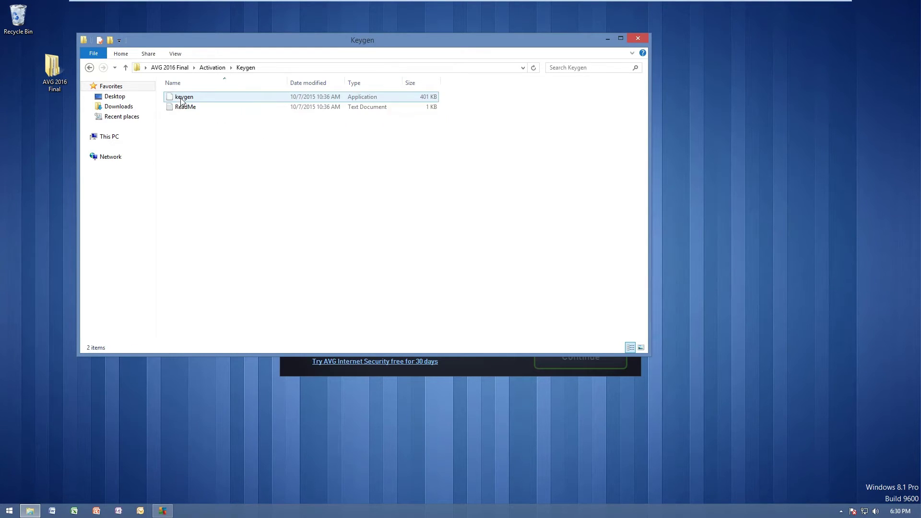
click(876, 511)
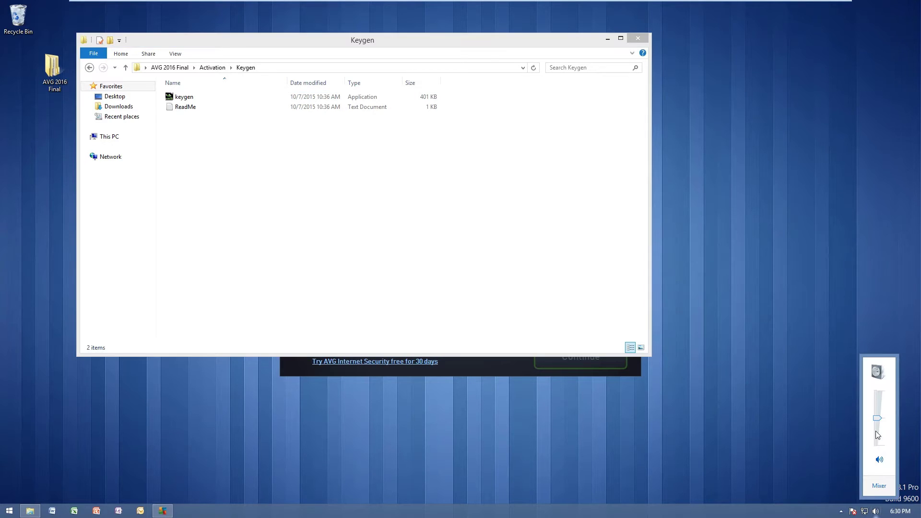
click(880, 460)
Step: Run keygen.exe as administrator and approve the UAC prompt
click(336, 226)
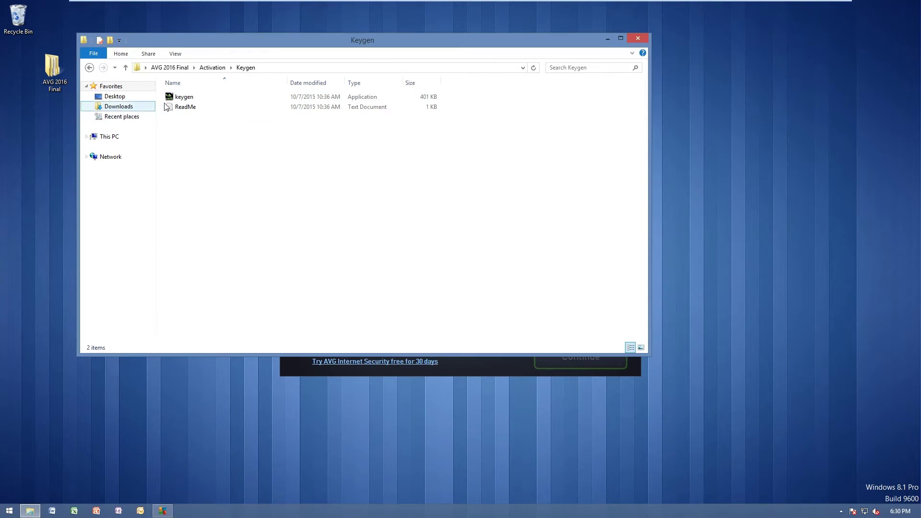
right_click(190, 97)
click(215, 113)
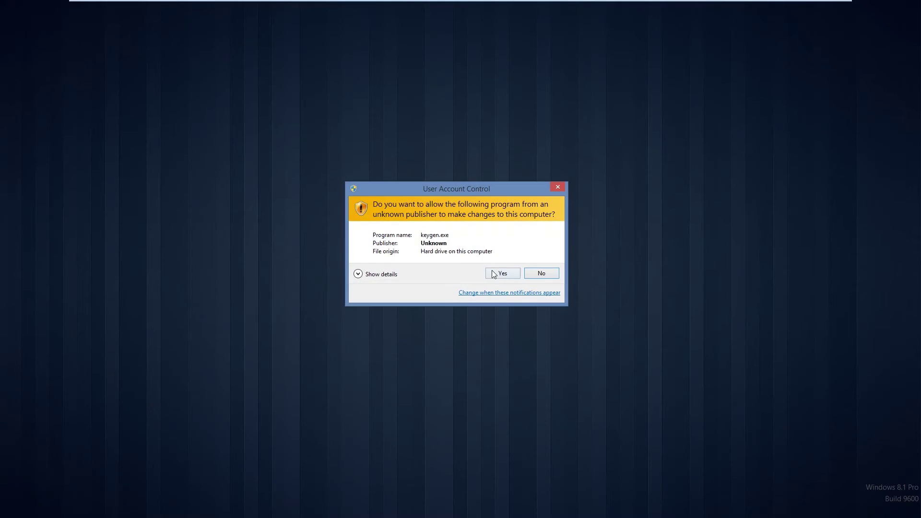
click(494, 271)
Step: Move the keygen to the lower left and select the AVG Internet Security 3-pack edition
drag(462, 204, 184, 372)
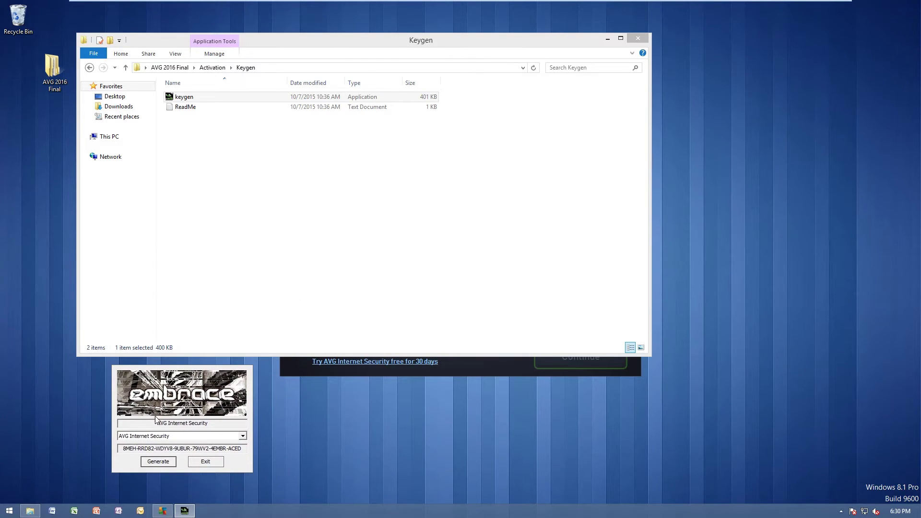
click(344, 375)
click(173, 437)
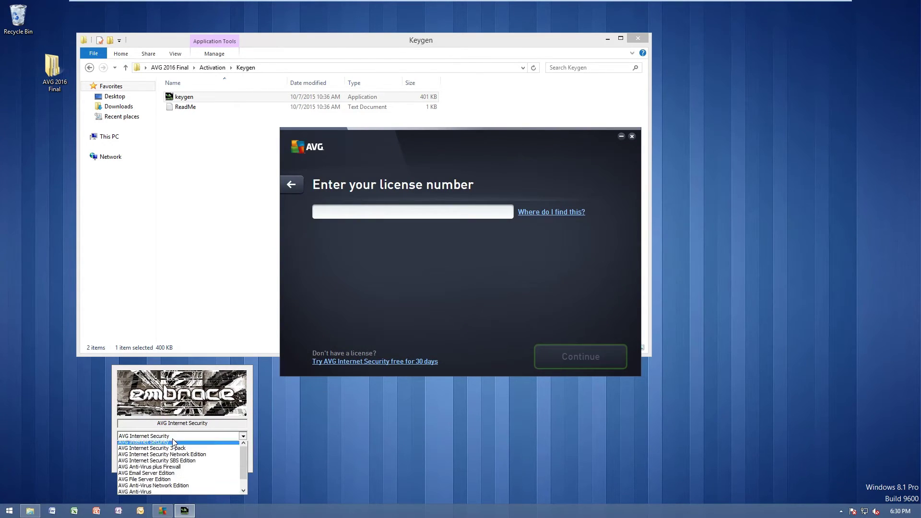
click(172, 439)
click(163, 438)
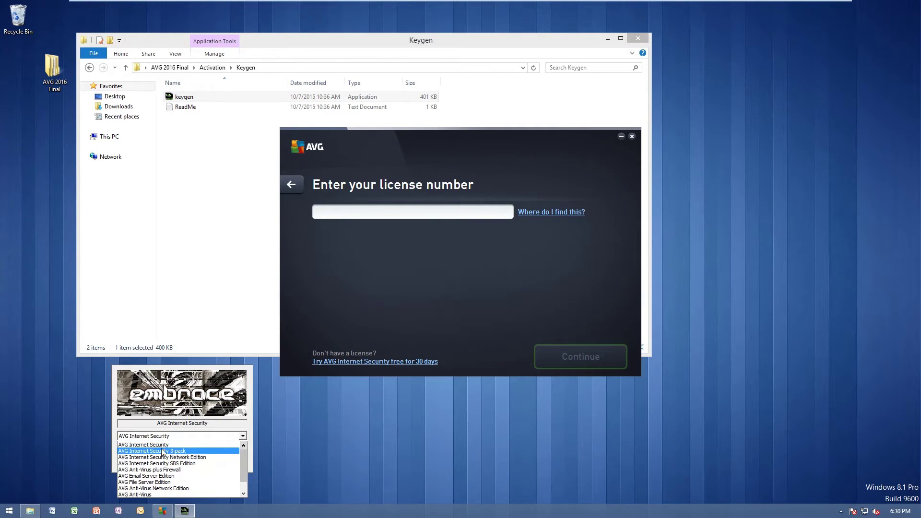
click(144, 451)
click(149, 438)
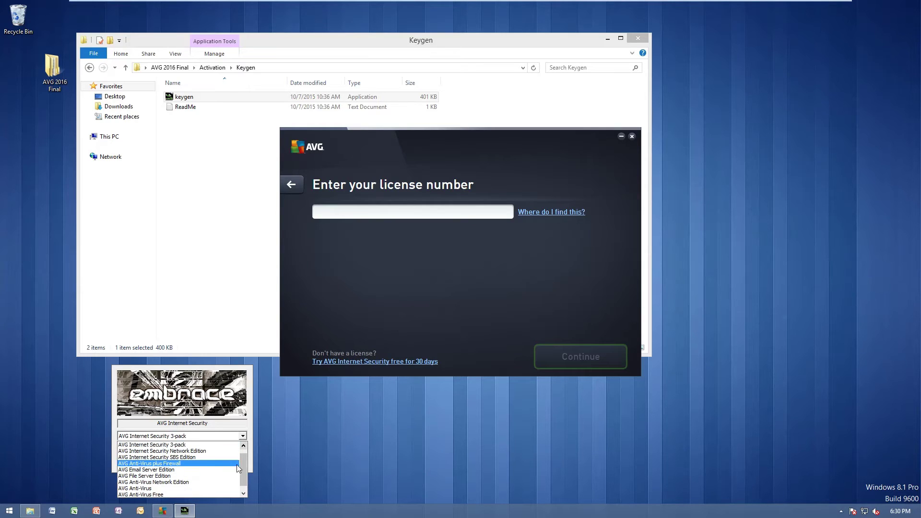
scroll(134, 487, down, 1)
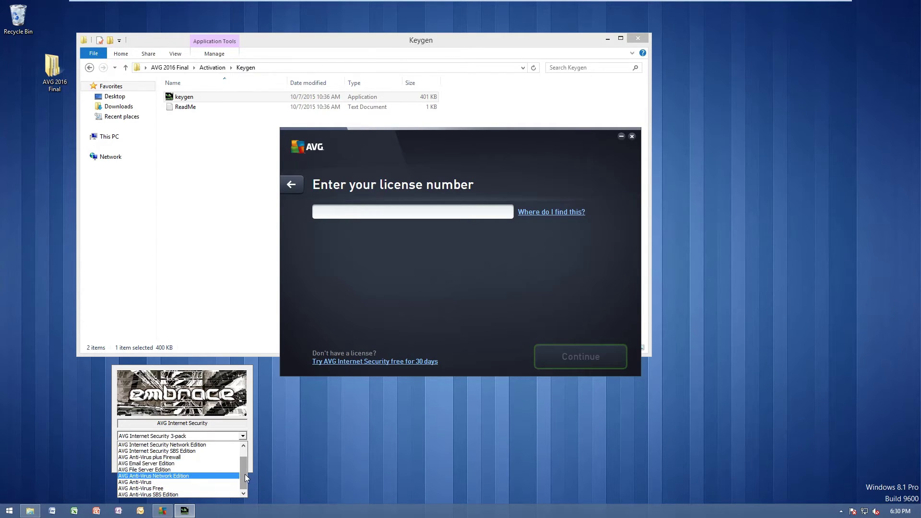
click(244, 445)
click(244, 445)
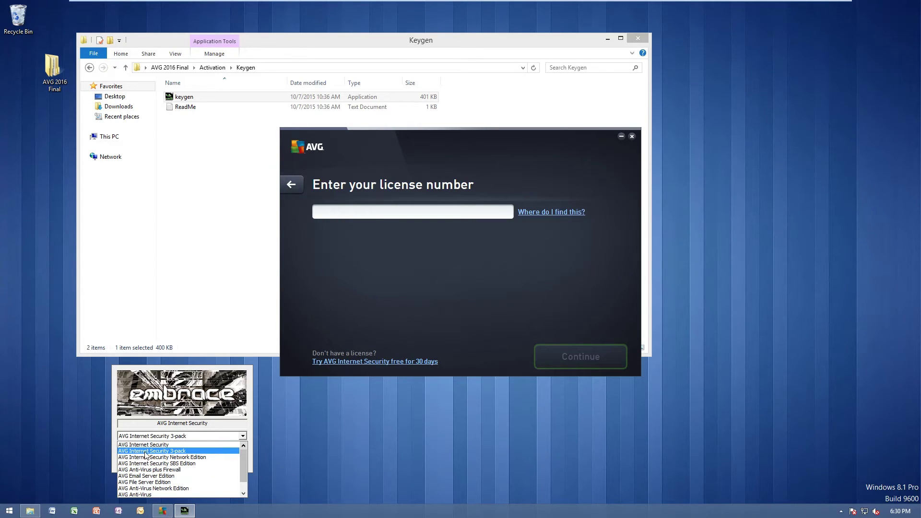
click(164, 452)
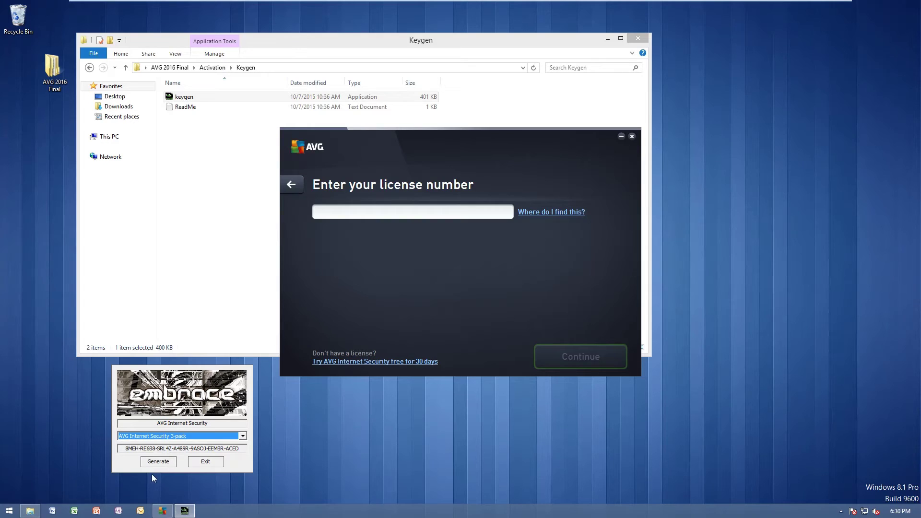
click(195, 438)
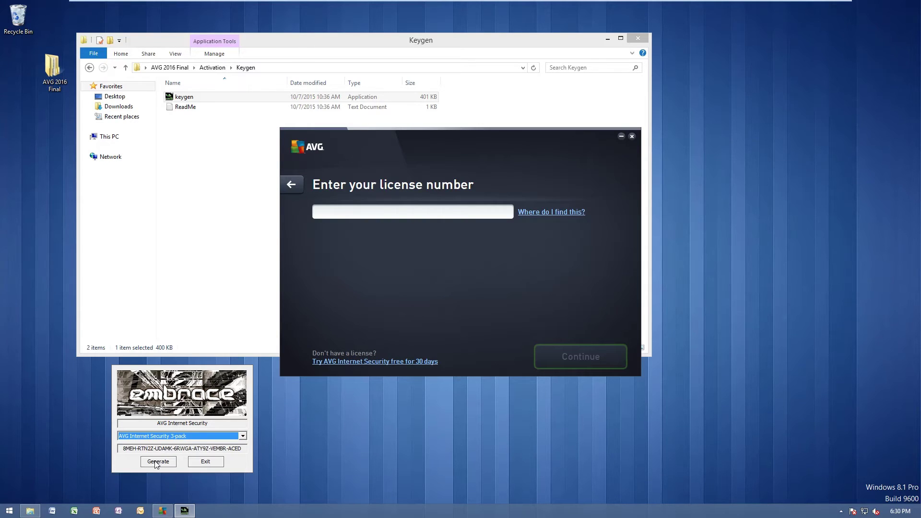
Step: Generate a 3-pack serial, copy it into AVG's license number field, and continue
click(156, 463)
click(156, 462)
click(156, 462)
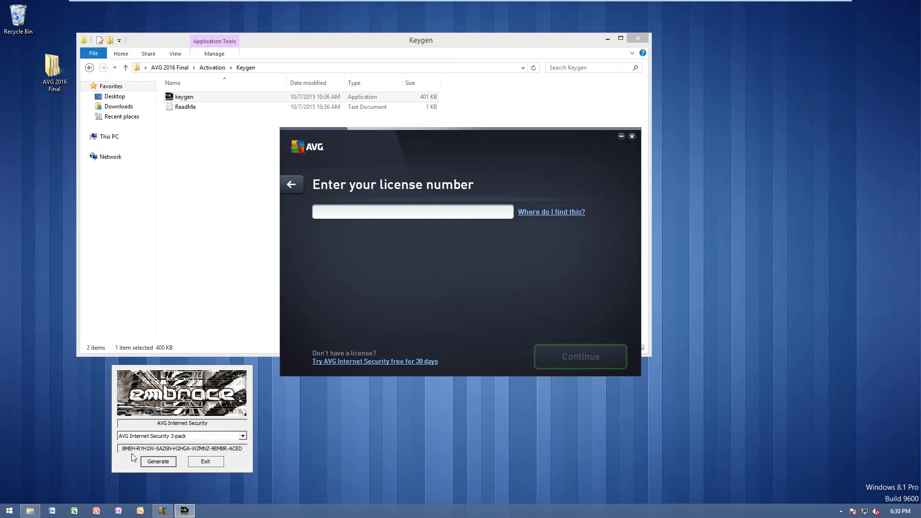
drag(122, 449, 242, 448)
right_click(230, 451)
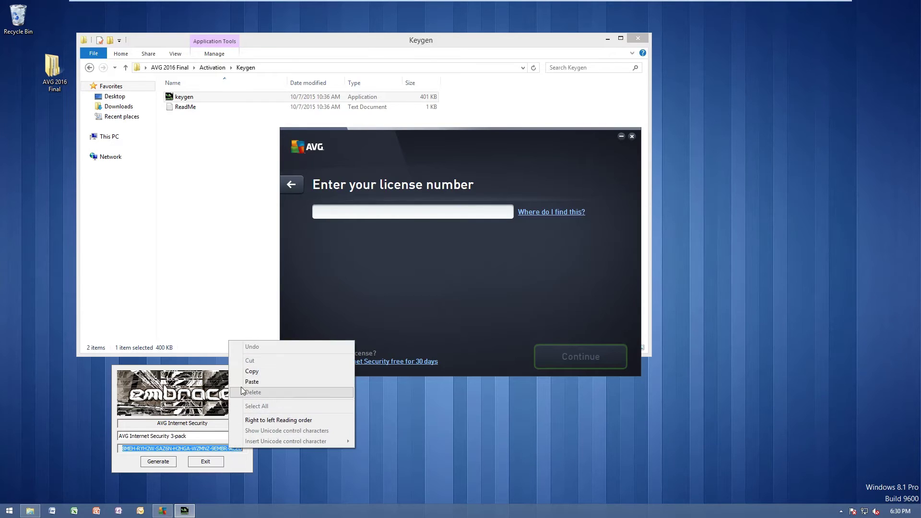
click(252, 372)
click(336, 212)
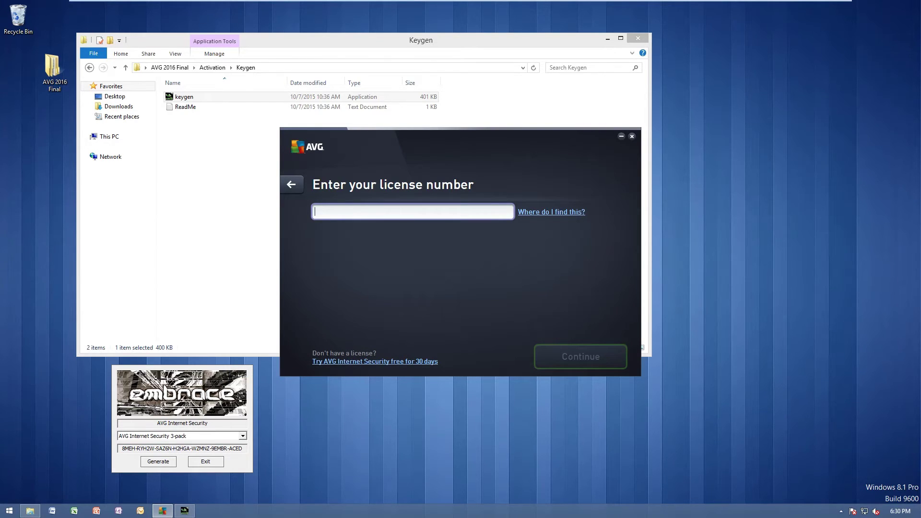
key(ctrl+v)
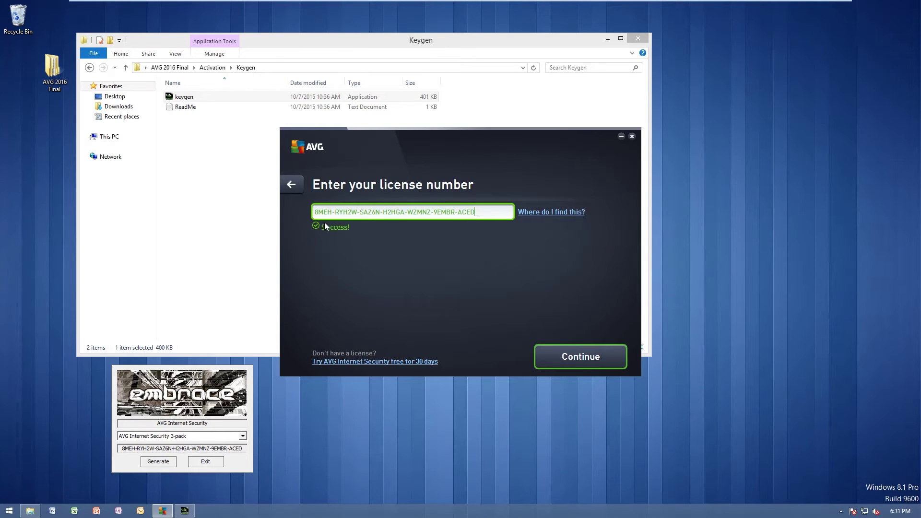
click(580, 355)
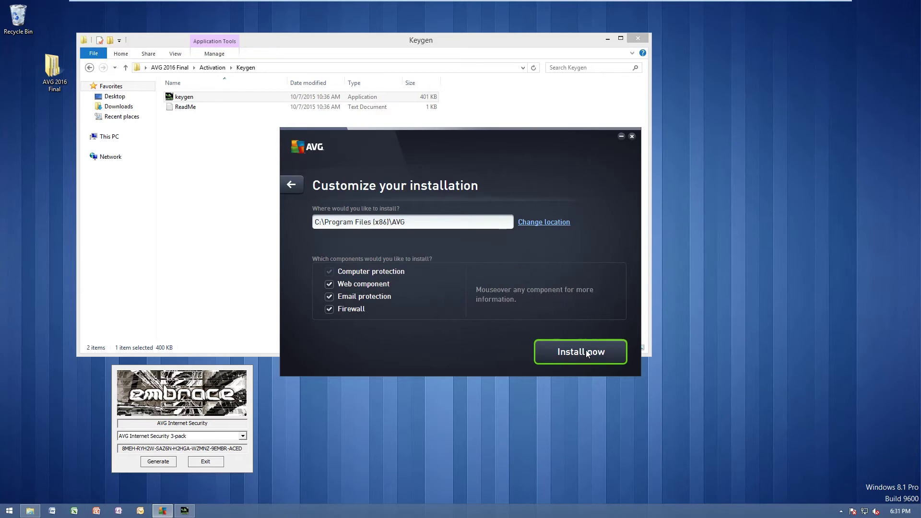
Step: Install all components to C:\Program Files (x86)\AVG and exit the keygen
click(586, 350)
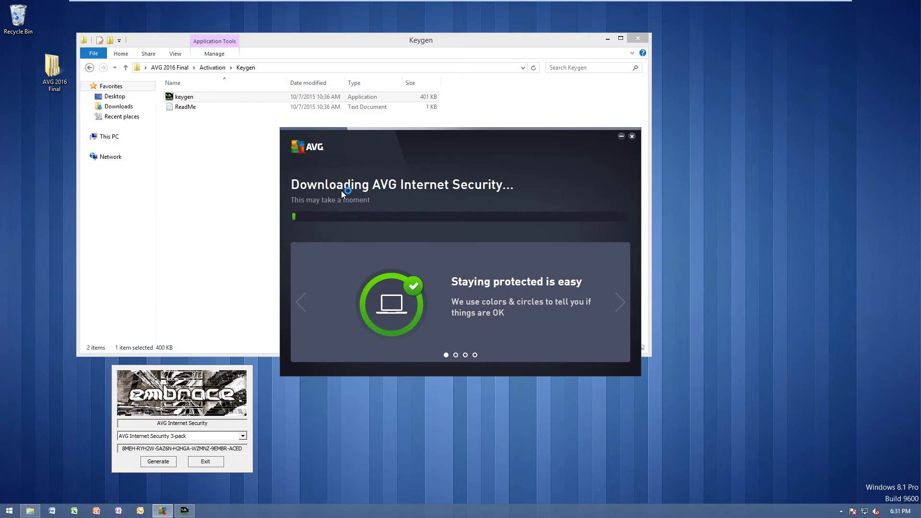
drag(200, 368, 206, 183)
click(213, 279)
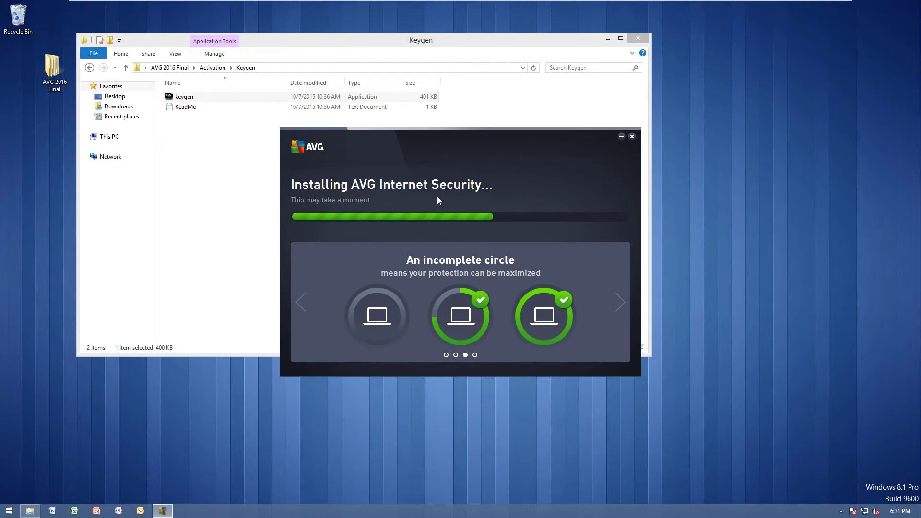
click(228, 199)
click(196, 97)
Step: Go up to Activation and view the Internet Security and AntiVirus key lists
click(210, 151)
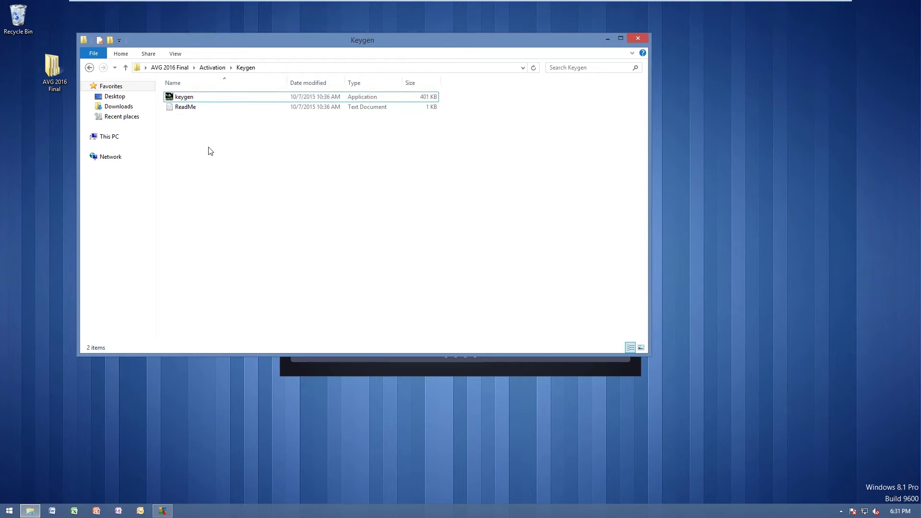
click(212, 67)
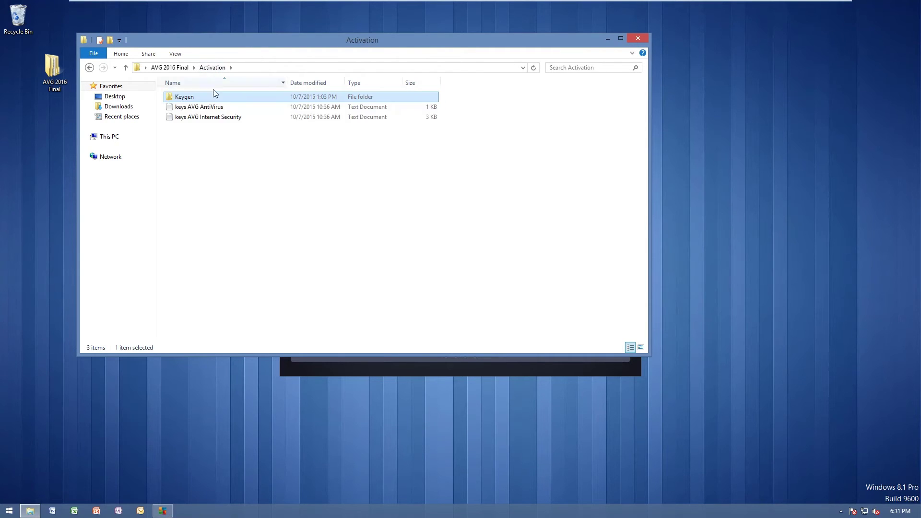
double_click(208, 117)
scroll(254, 230, down, 10)
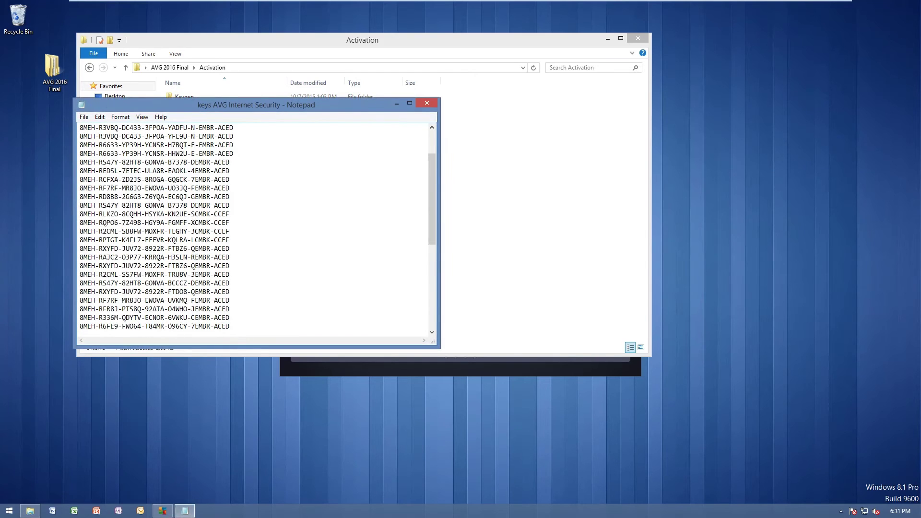
click(423, 104)
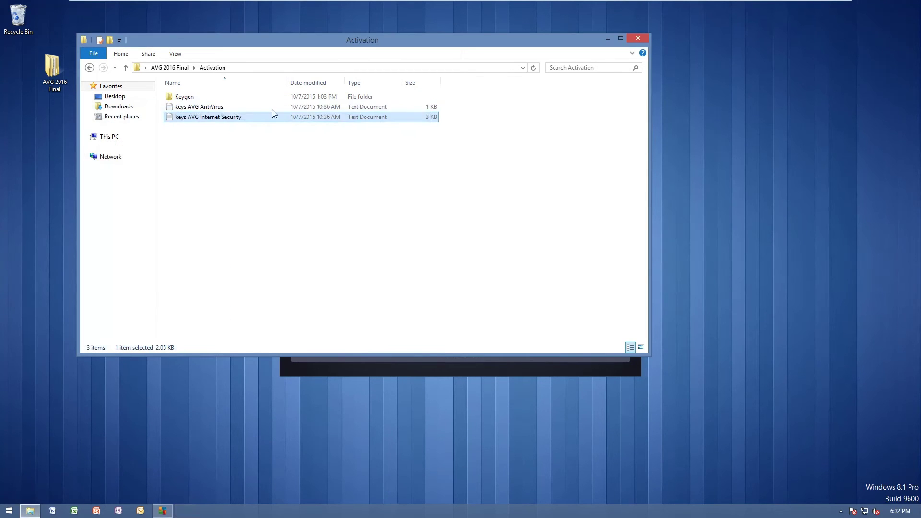
double_click(272, 109)
click(426, 104)
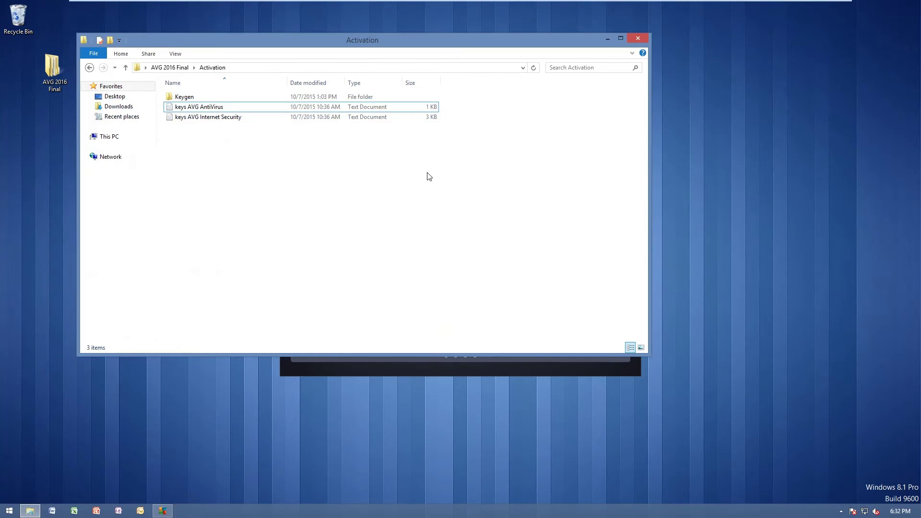
Step: Revisit the Keygen folder, then close the Explorer window
click(259, 117)
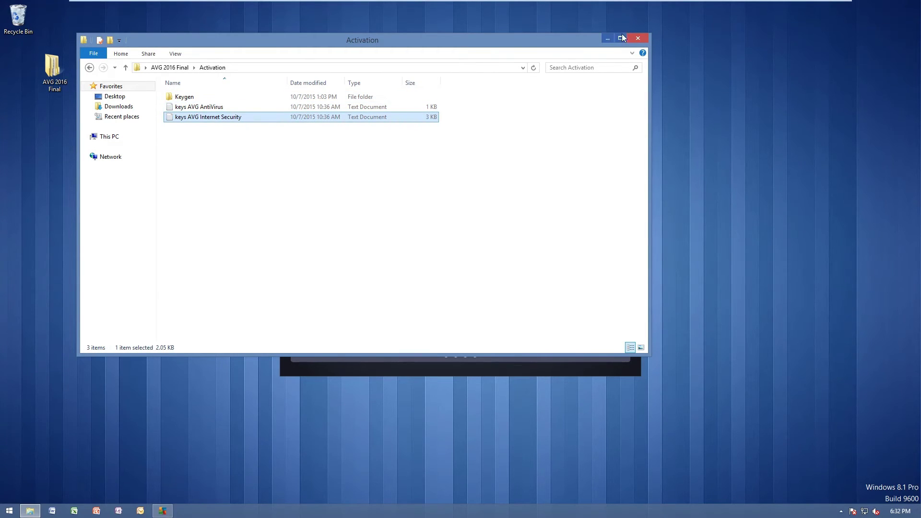
double_click(354, 97)
click(262, 100)
click(264, 159)
click(191, 99)
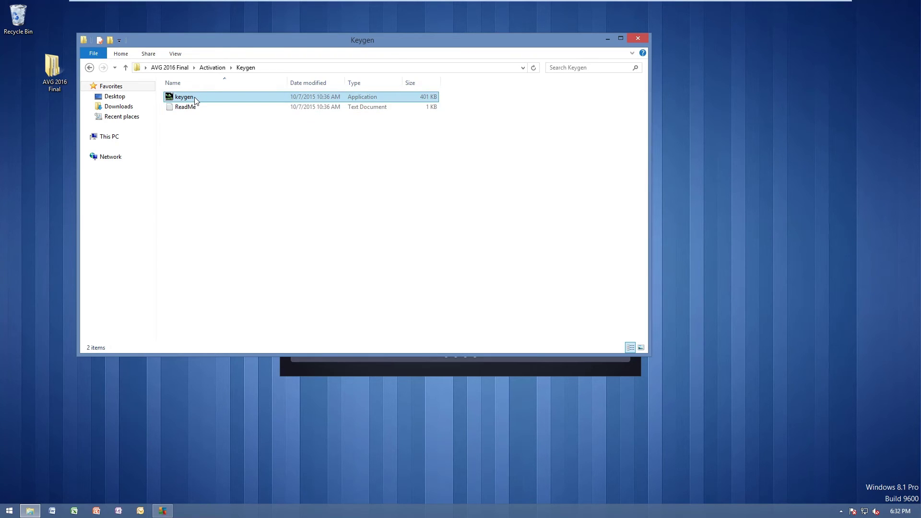
click(268, 163)
click(638, 39)
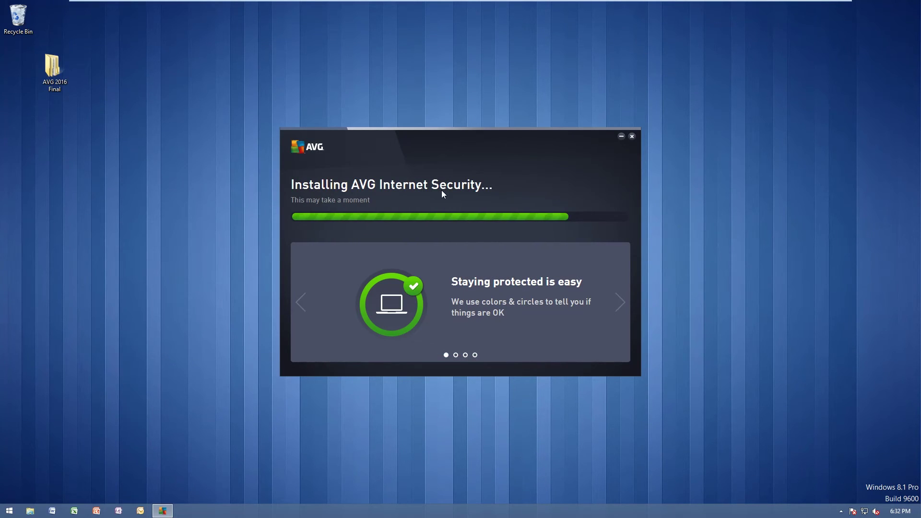
Step: Reopen AVG 2016 Final from the desktop and open its AVG Remover folder
double_click(49, 78)
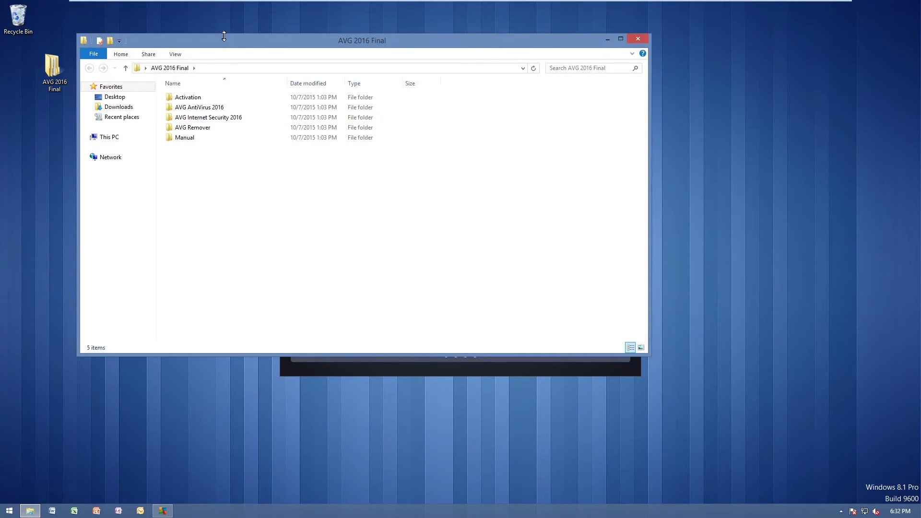
drag(222, 30, 342, 89)
click(310, 190)
double_click(322, 176)
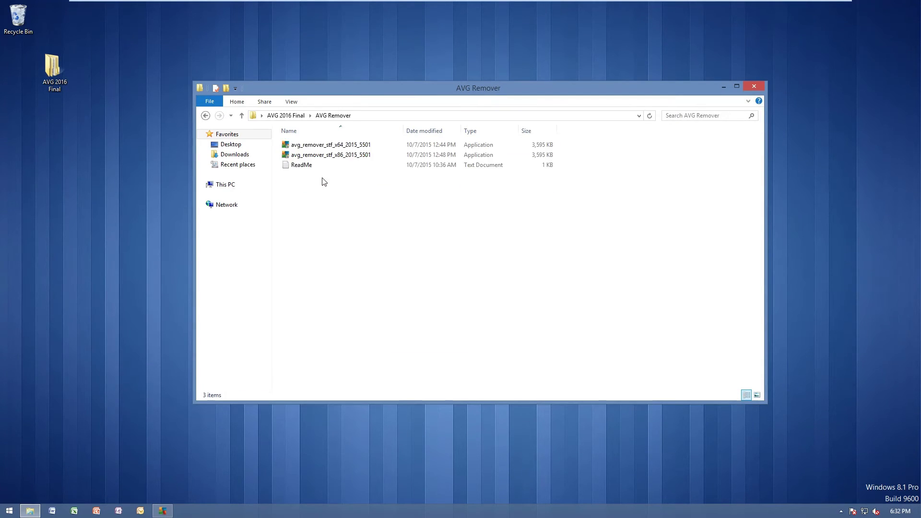
click(328, 154)
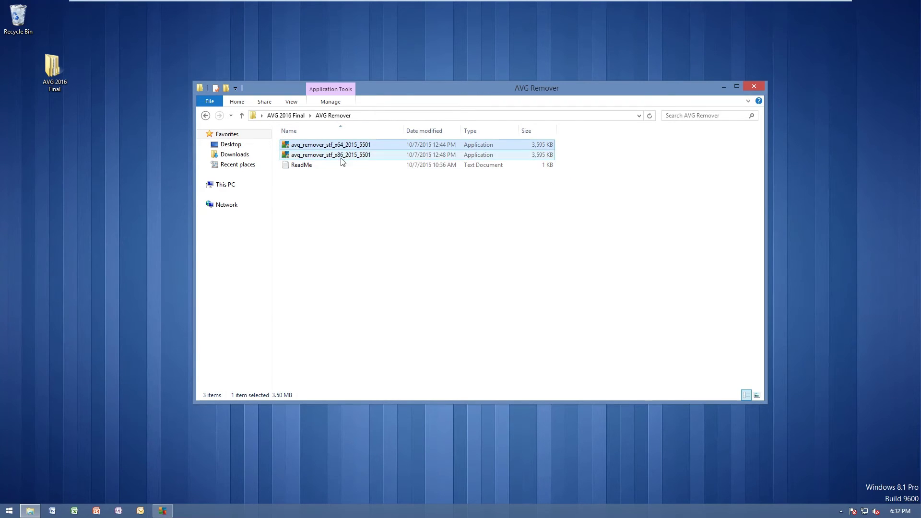
click(315, 149)
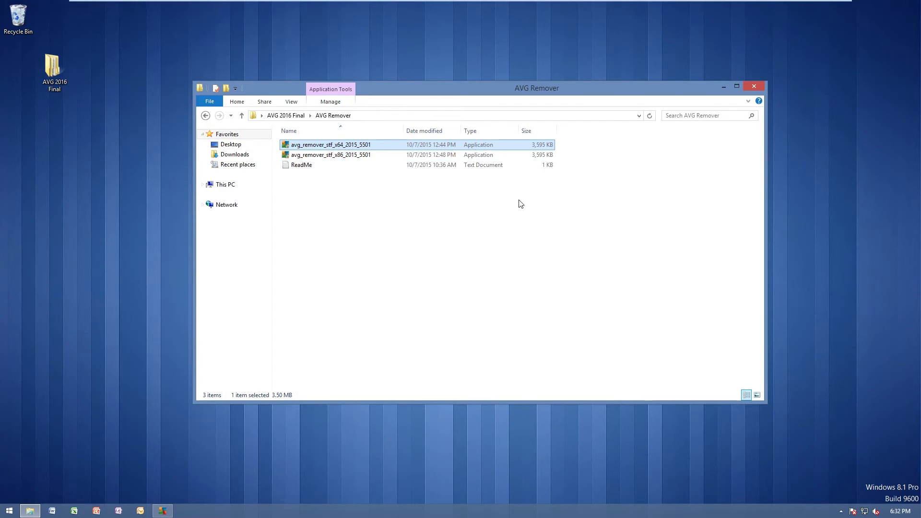
drag(523, 92, 496, 111)
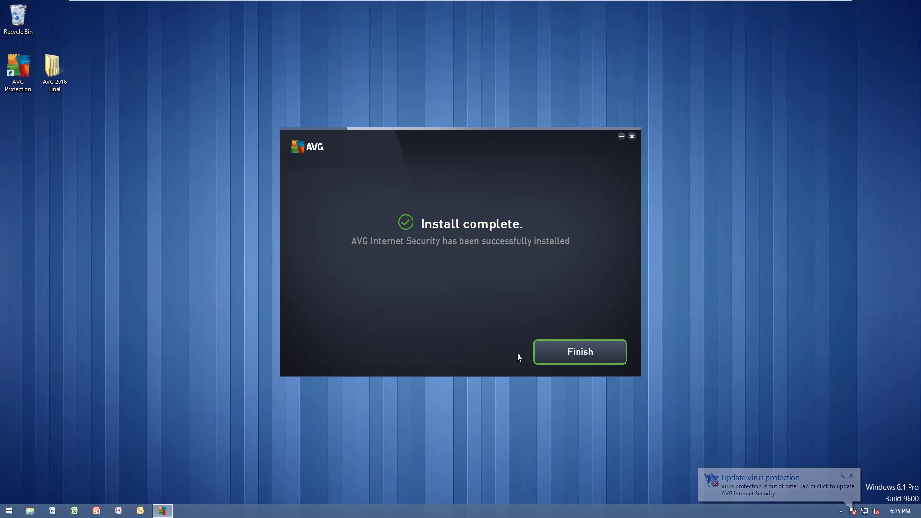
Step: Finish the completed installer and launch AVG Internet Security from the desktop icon
click(576, 345)
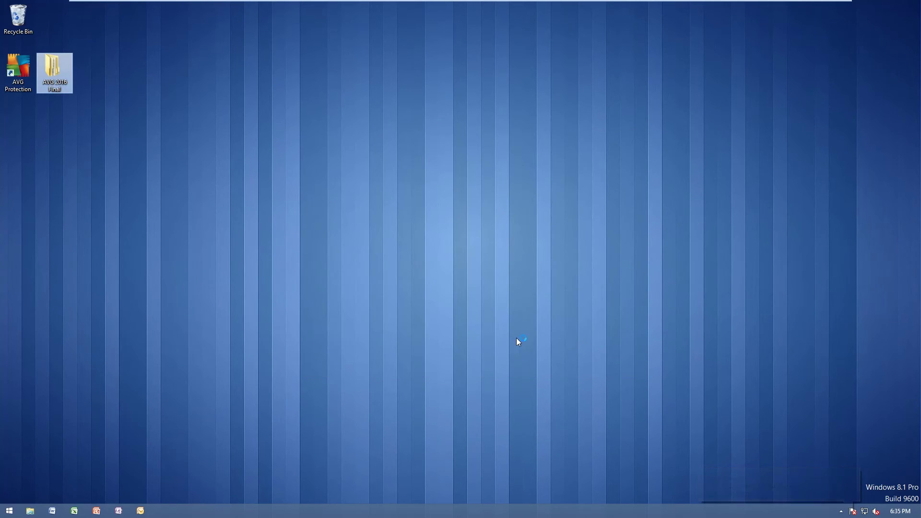
double_click(29, 85)
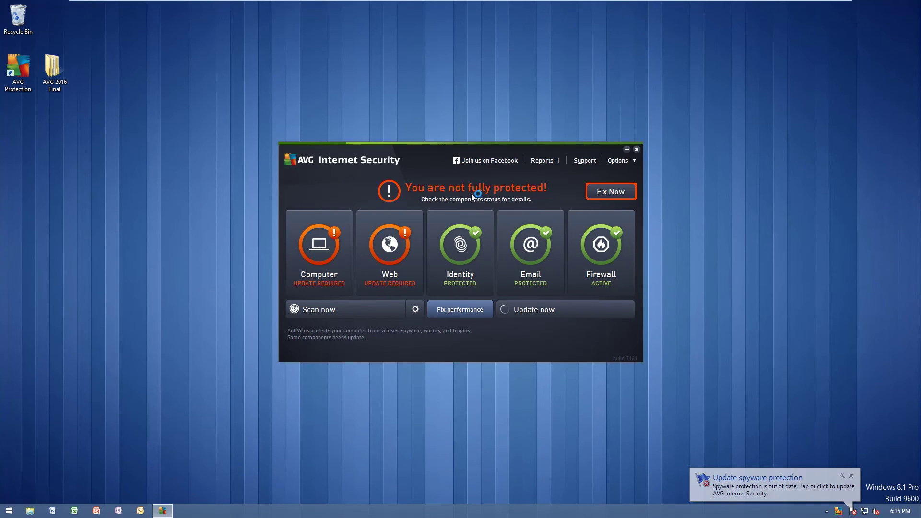
Step: Follow the running update, confirm 'Update completed successfully' in Reports, and return to the dashboard
drag(494, 151, 493, 142)
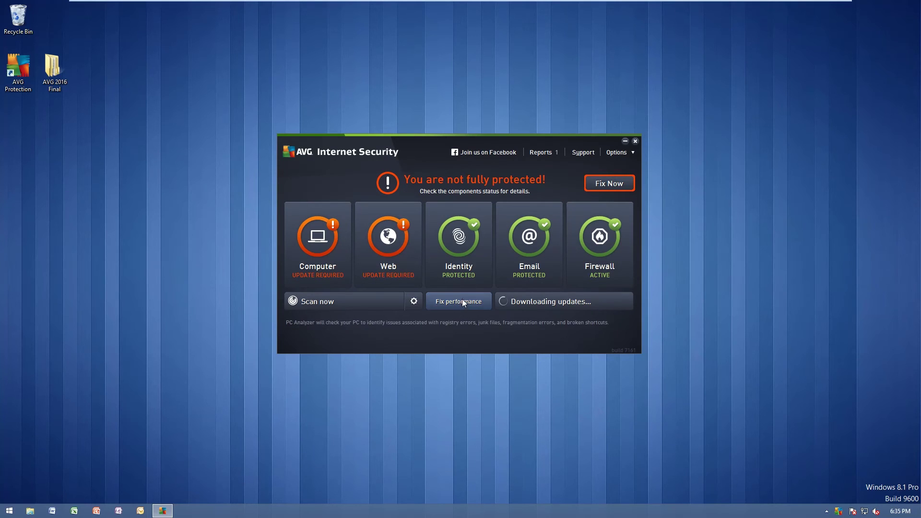
click(540, 300)
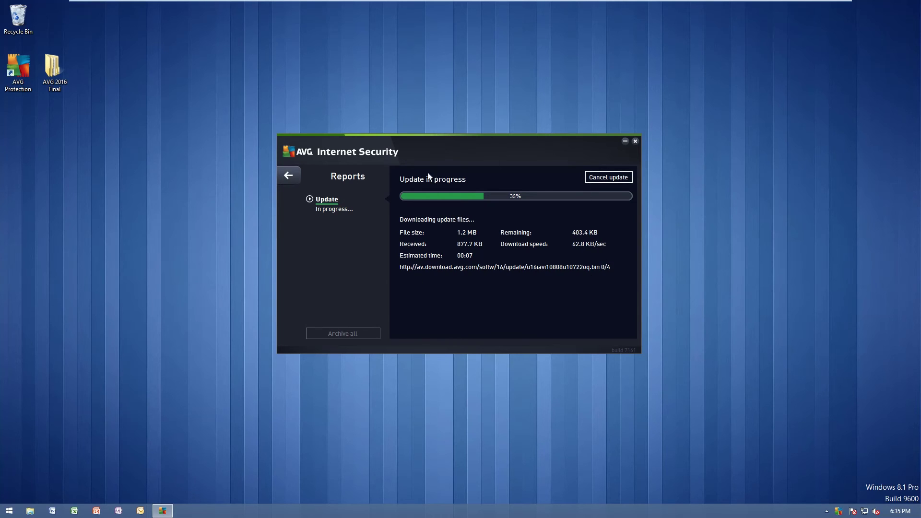
click(289, 177)
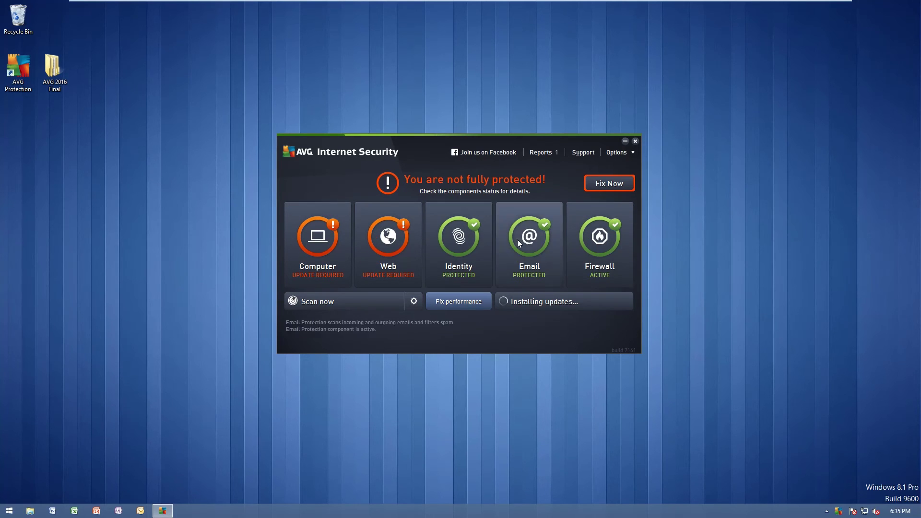
click(555, 152)
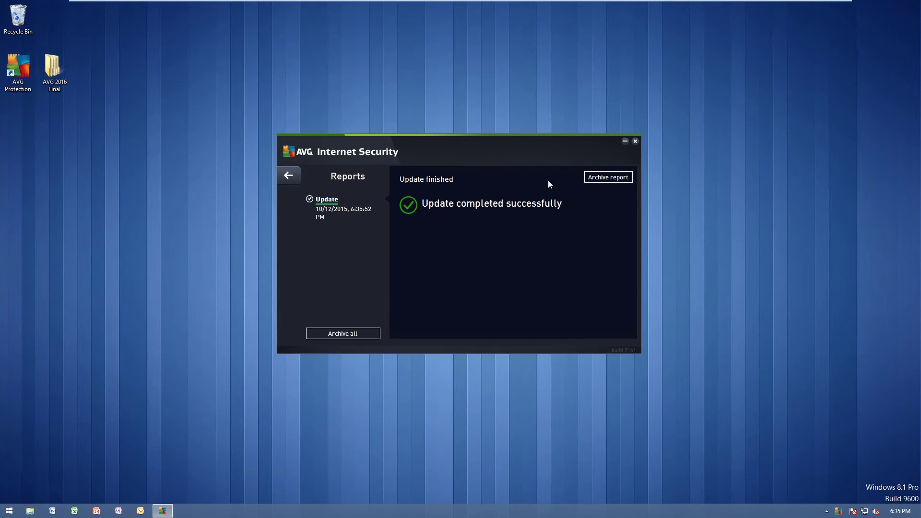
click(288, 176)
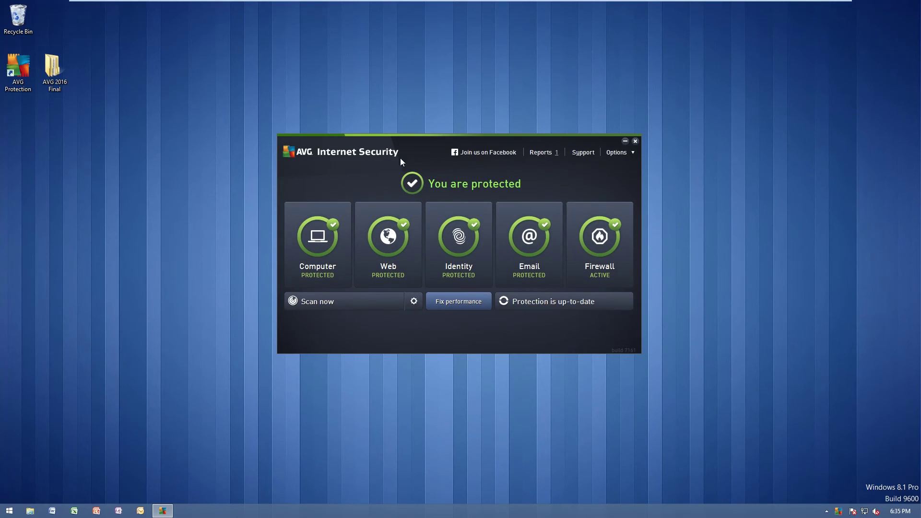
Step: Reposition the AVG window and show the License and Support details with the Full license expiring February 26, 2018
drag(400, 157, 413, 187)
drag(427, 152, 416, 148)
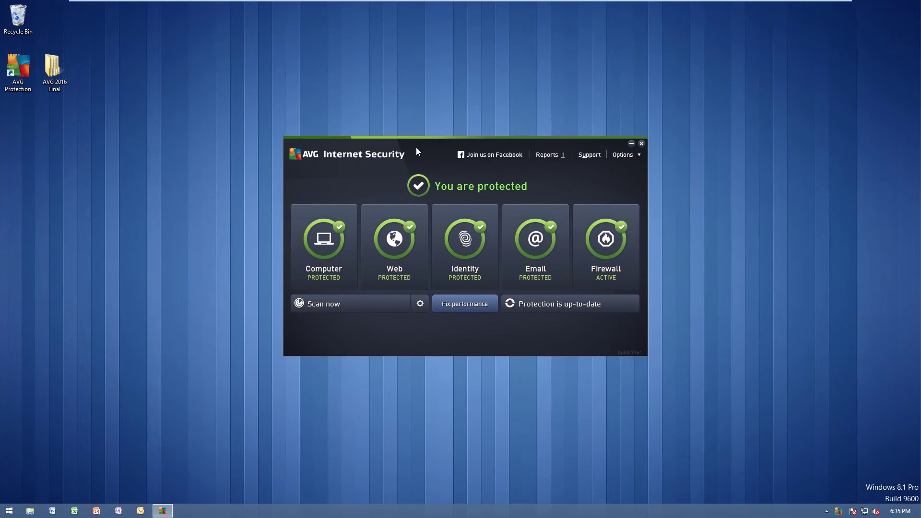
click(590, 155)
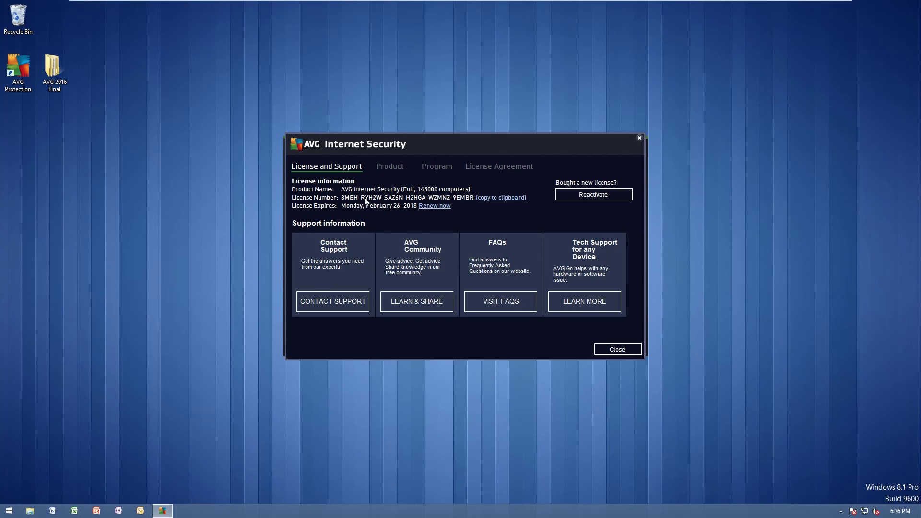
Step: Browse the Product, Program and License Agreement tabs, return to License and Support, then close it
click(381, 167)
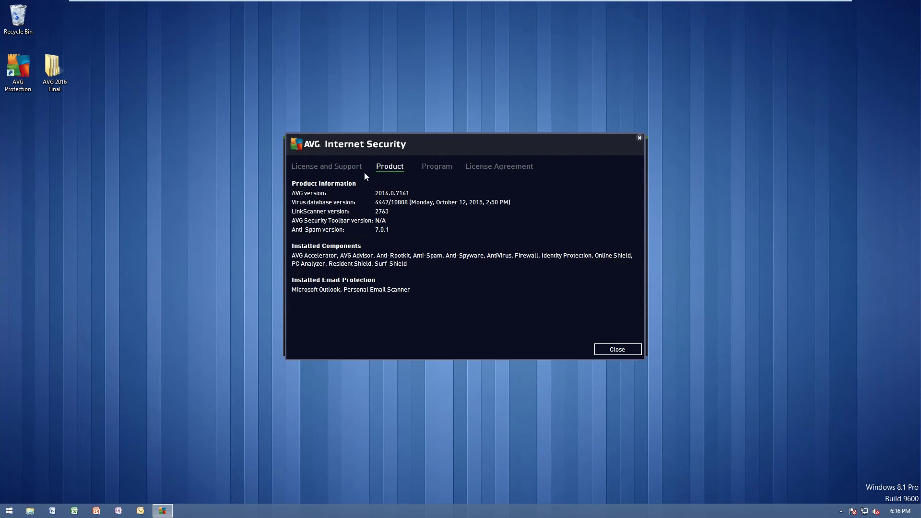
click(433, 168)
click(492, 166)
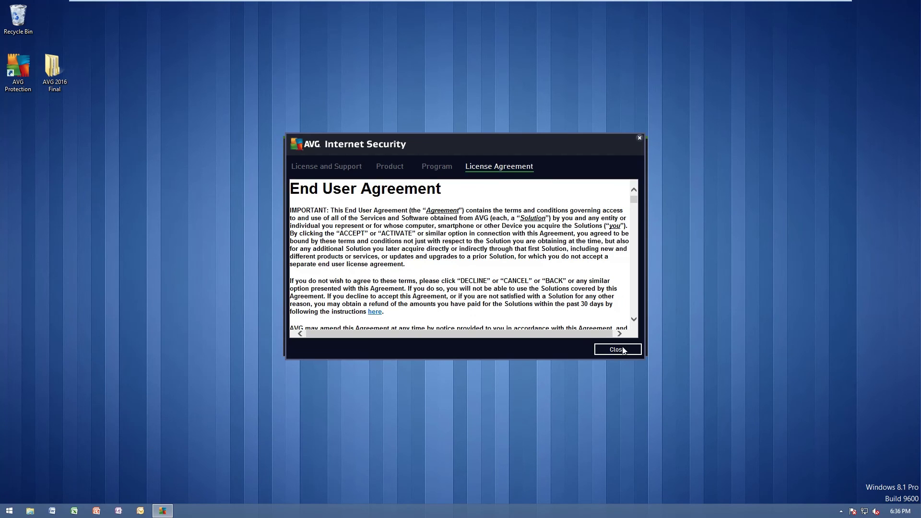
click(617, 349)
click(625, 155)
click(598, 363)
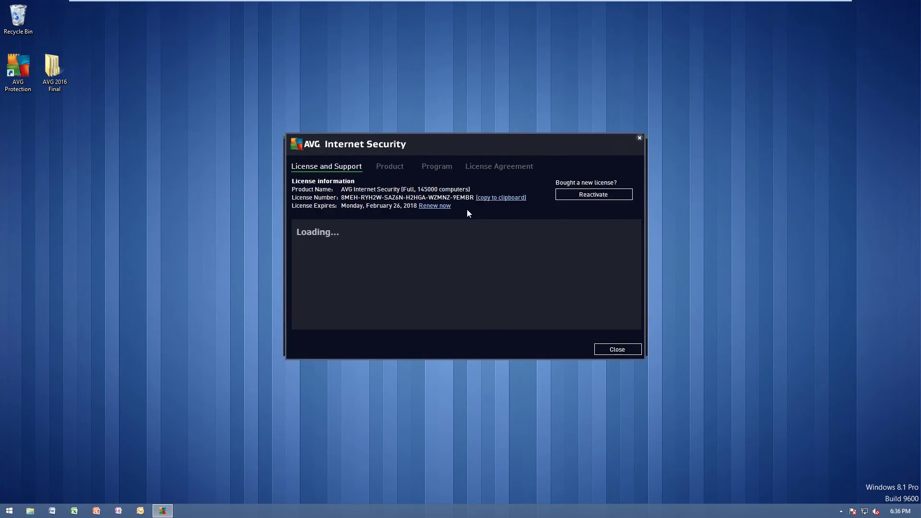
click(638, 138)
Step: Run an update from Options > Update, then go back to the protected dashboard
click(633, 153)
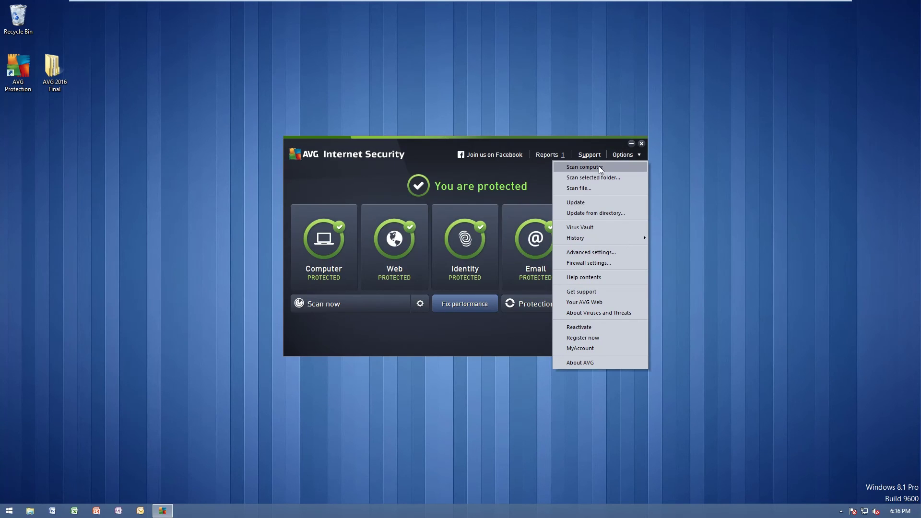
click(601, 202)
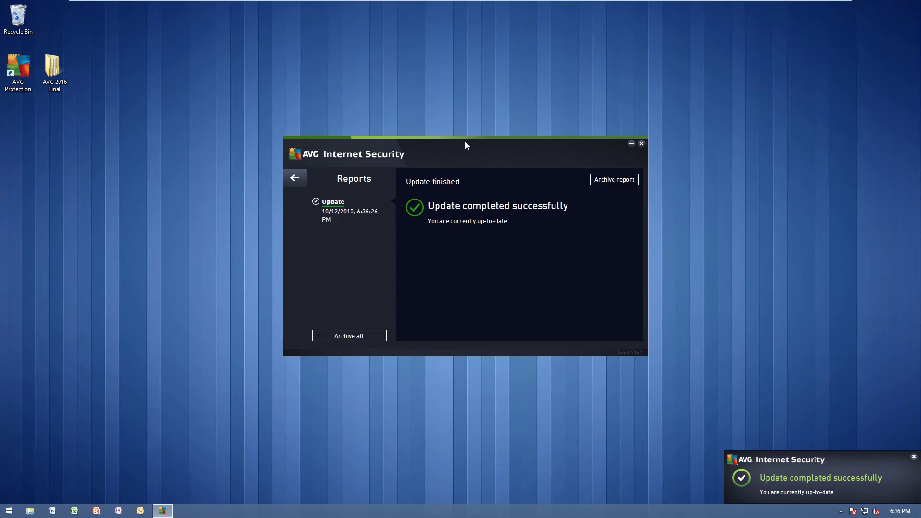
click(298, 181)
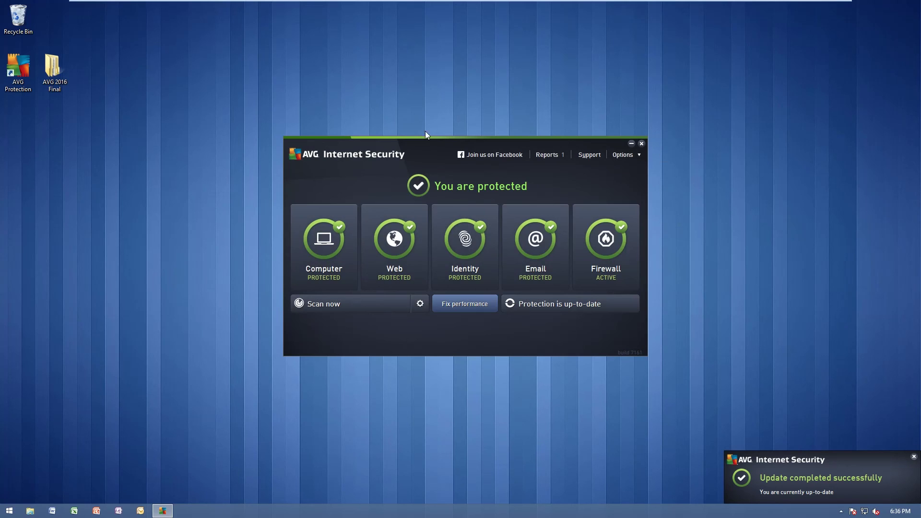
Step: Open the avg.com account page from Options > MyAccount, then close the browser
click(637, 156)
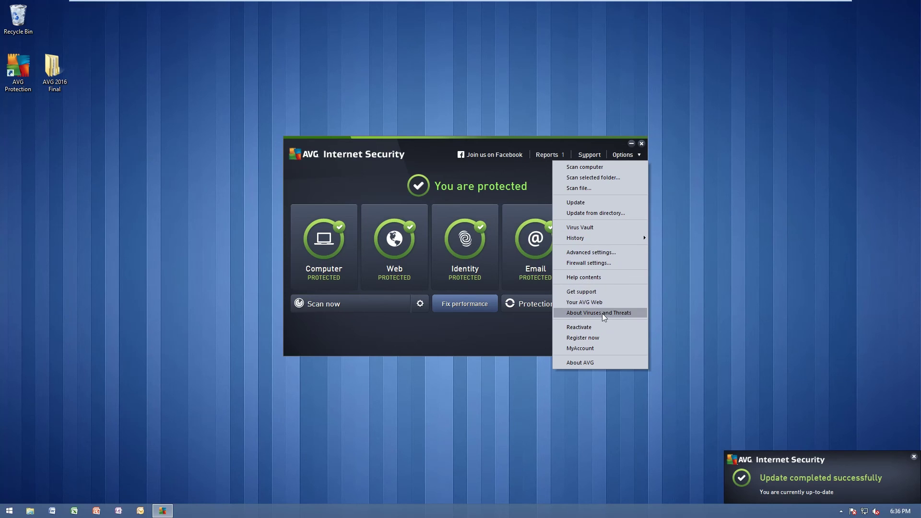
click(598, 348)
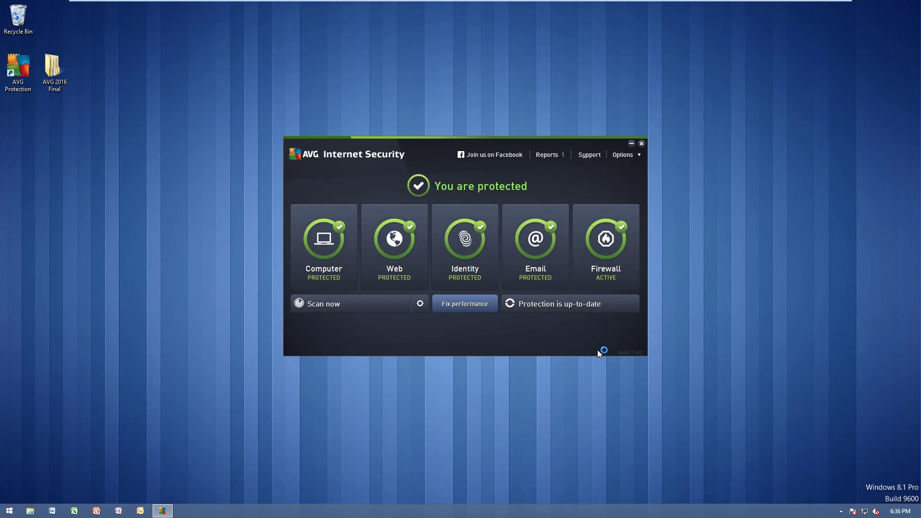
drag(485, 140, 482, 133)
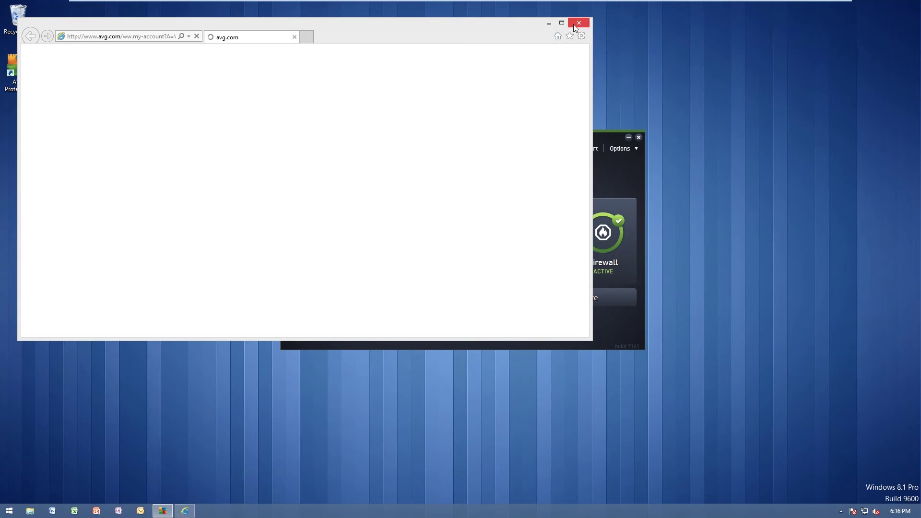
click(575, 23)
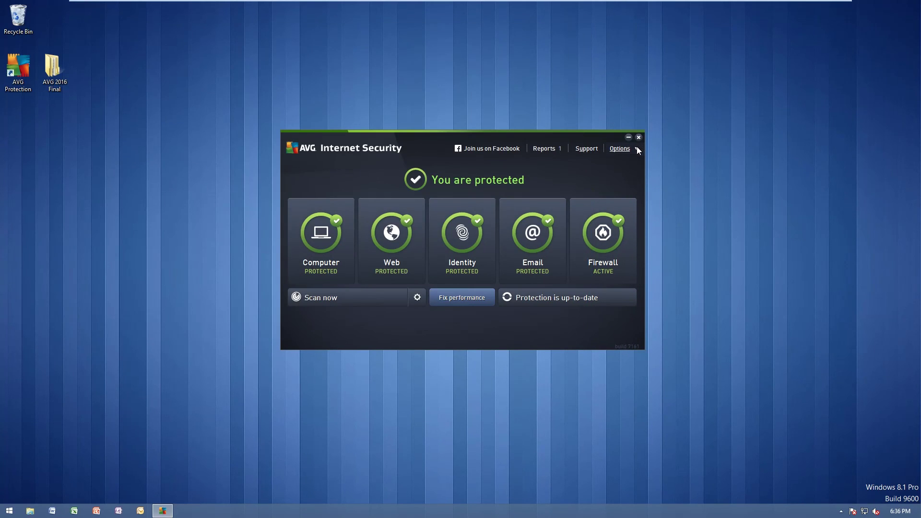
click(637, 149)
click(603, 356)
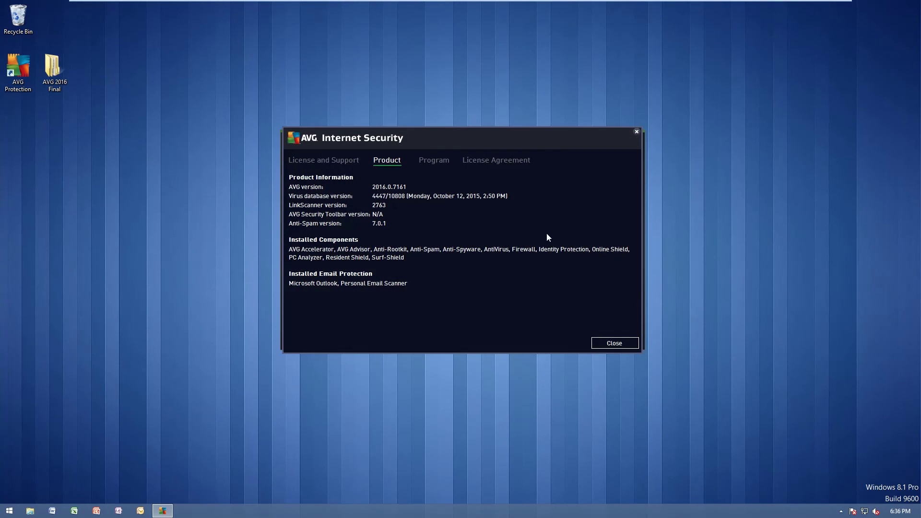
click(314, 160)
click(415, 161)
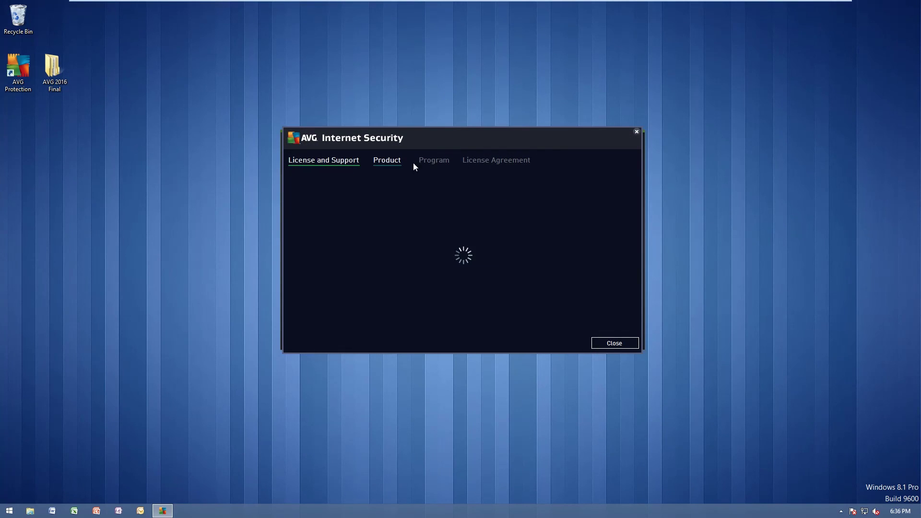
click(504, 161)
click(330, 159)
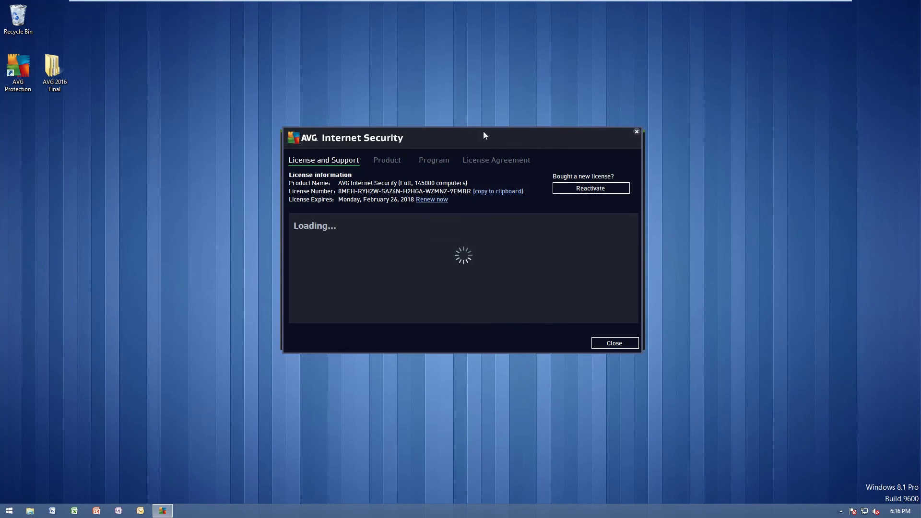
drag(484, 135, 346, 177)
click(499, 174)
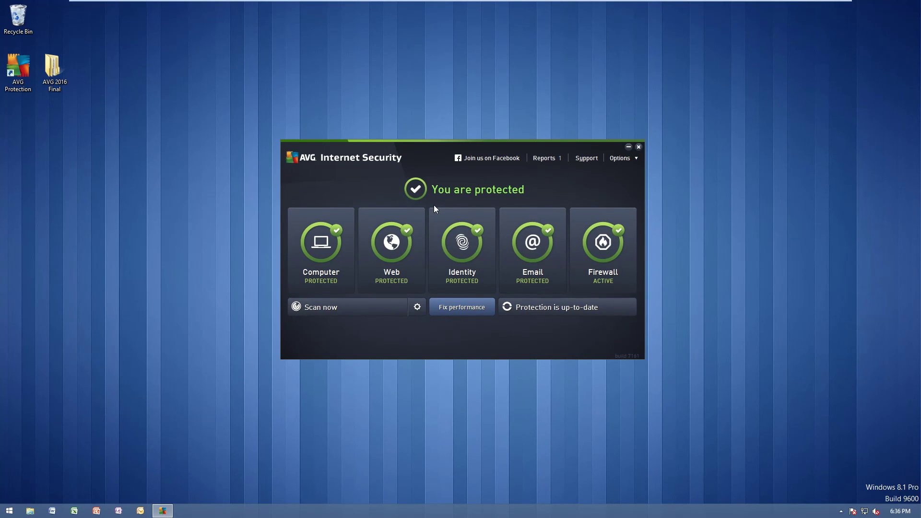
click(841, 512)
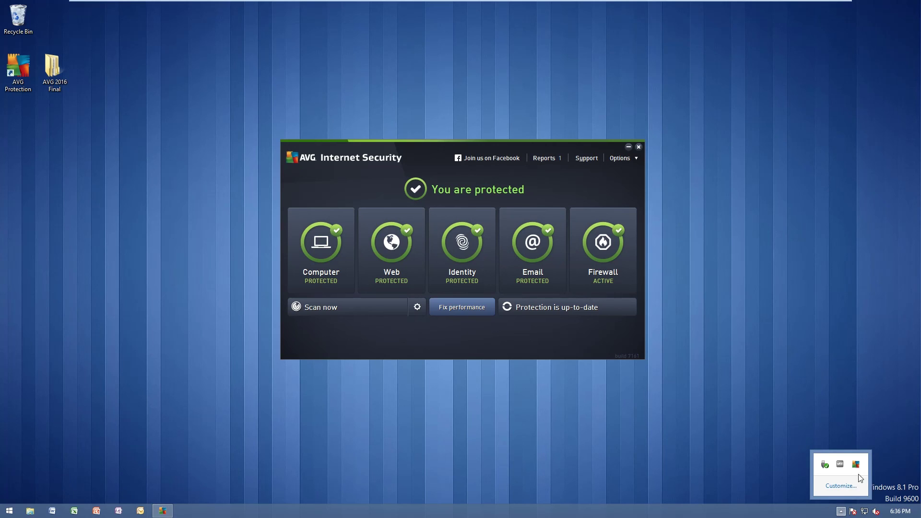
Step: Pin the AVG icon to the visible taskbar tray, then open and dismiss the Options menu
drag(856, 464, 845, 514)
click(829, 512)
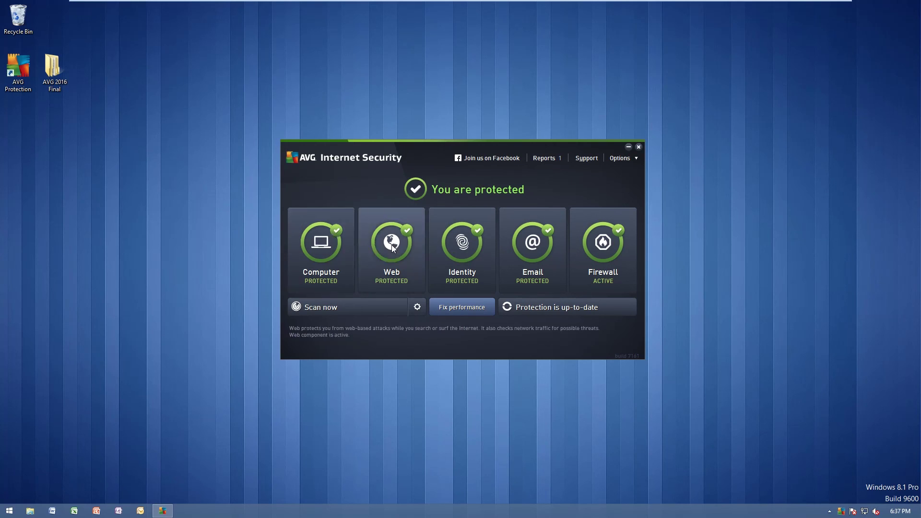
mouse_move(585, 256)
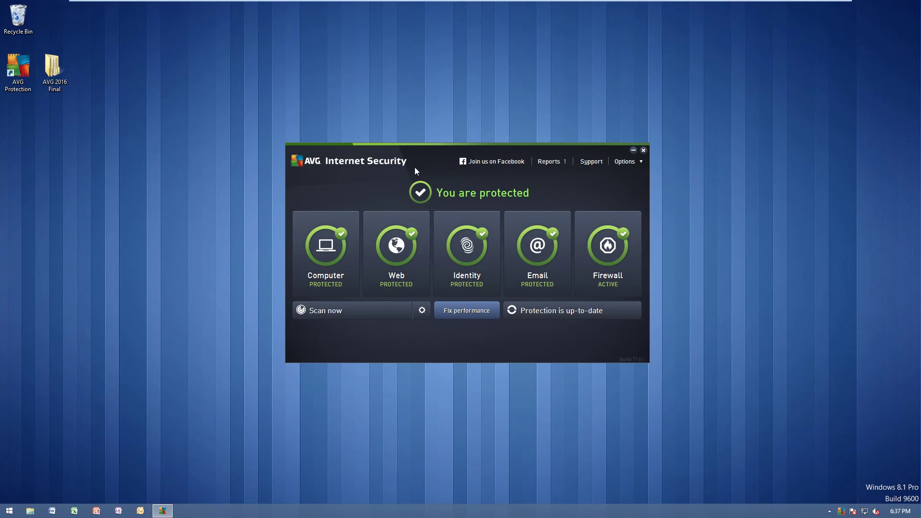
click(623, 162)
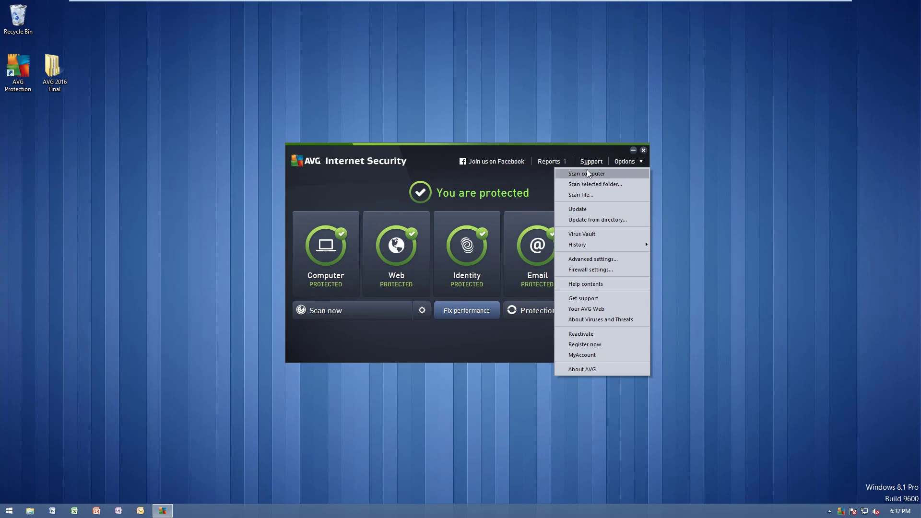
drag(473, 156, 469, 150)
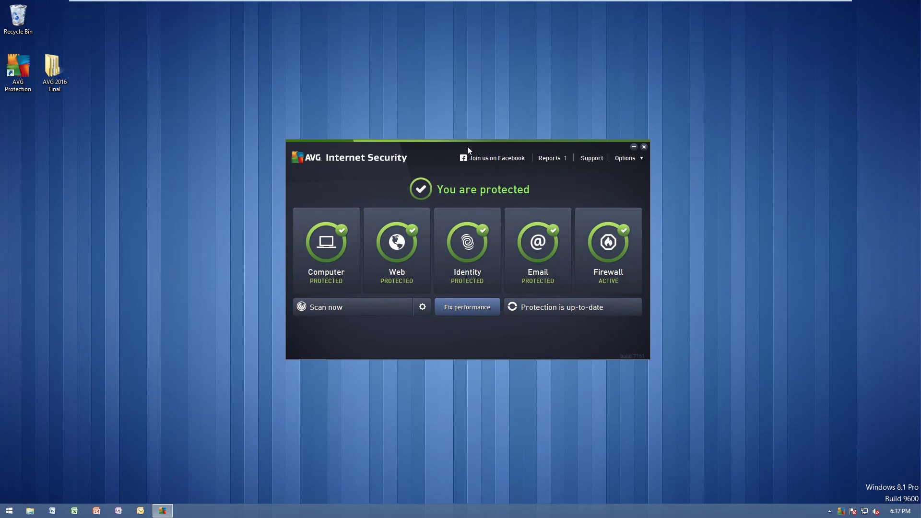